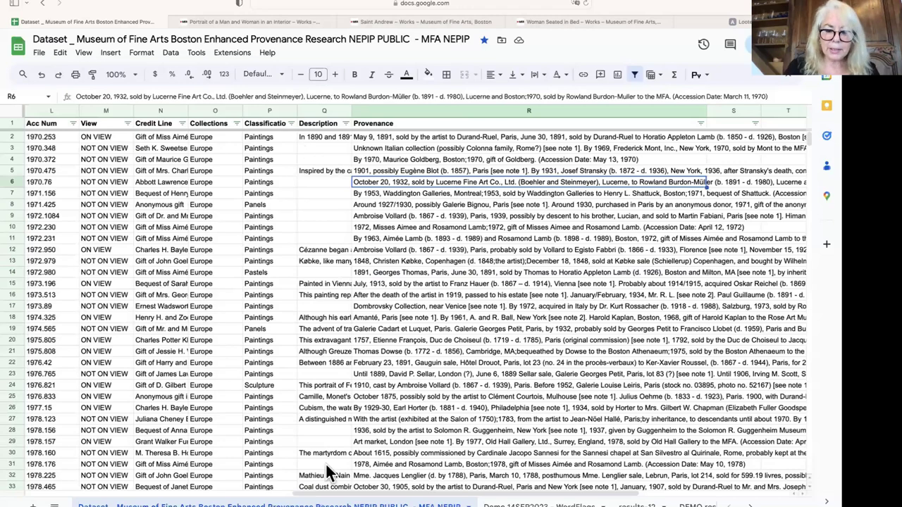
Step: Open the Demo 14SEP2023 - WordFlags sheet and browse its trigger words and flag types
left_click(521, 499)
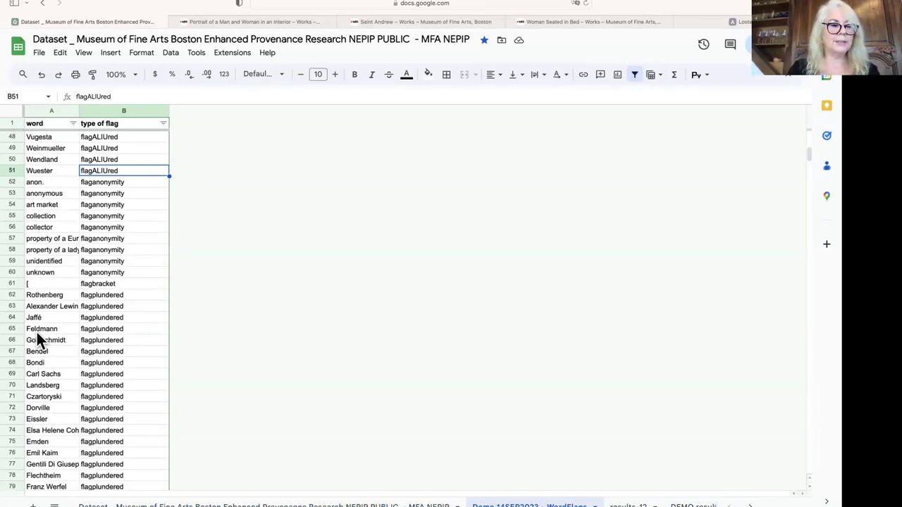
scroll(37, 334, "down", 13)
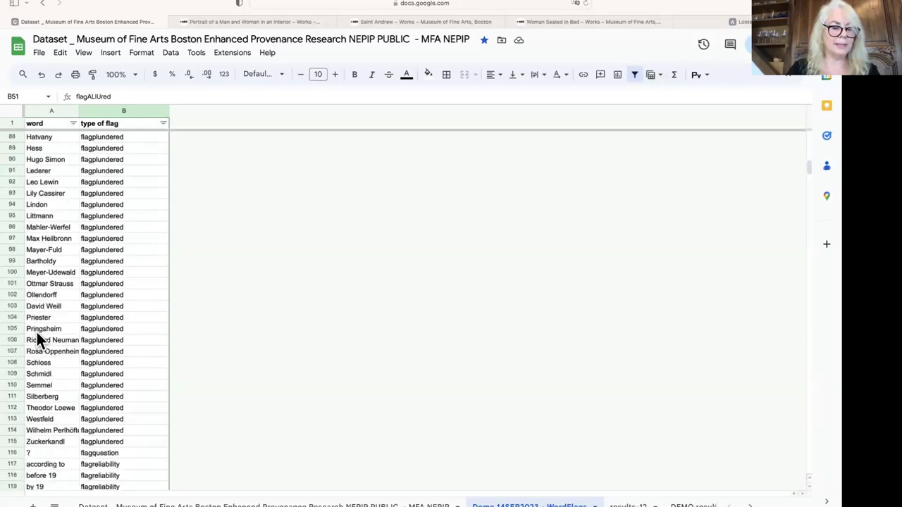
scroll(37, 334, "down", 15)
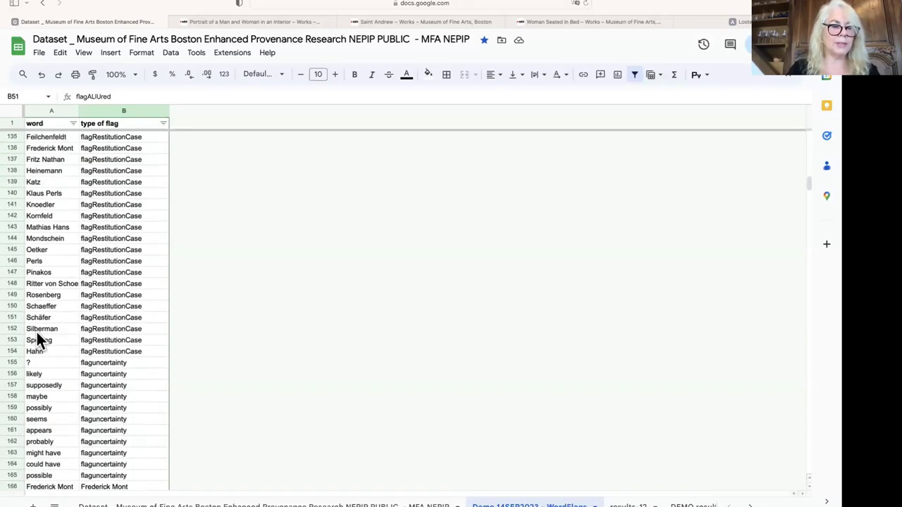
scroll(37, 332, "up", 20)
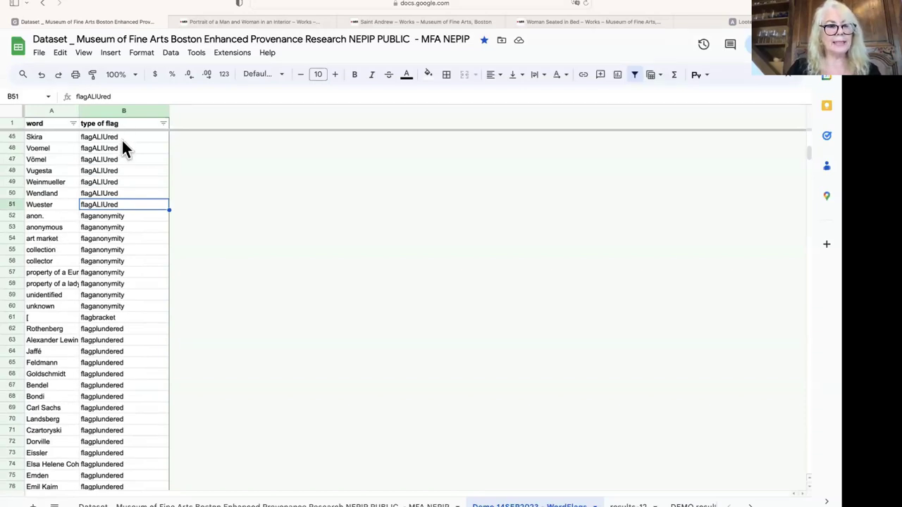
scroll(59, 185, "up", 5)
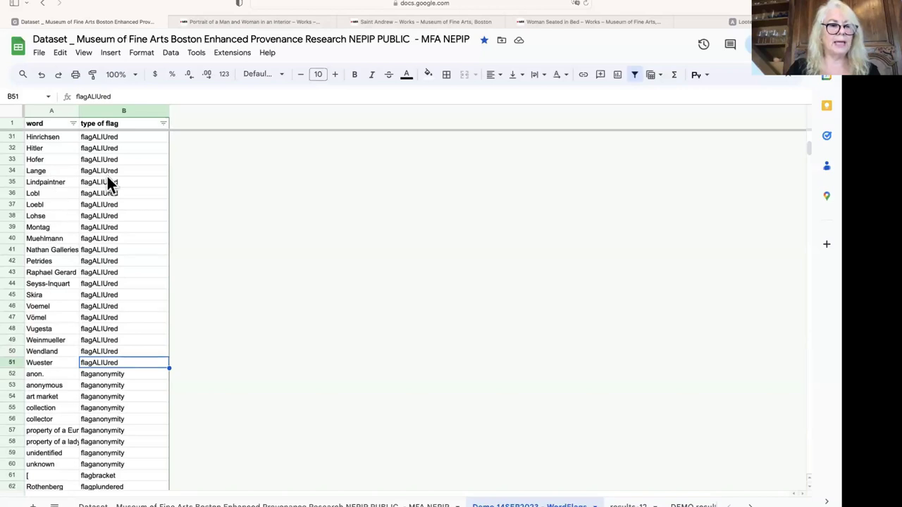
scroll(108, 307, "down", 1)
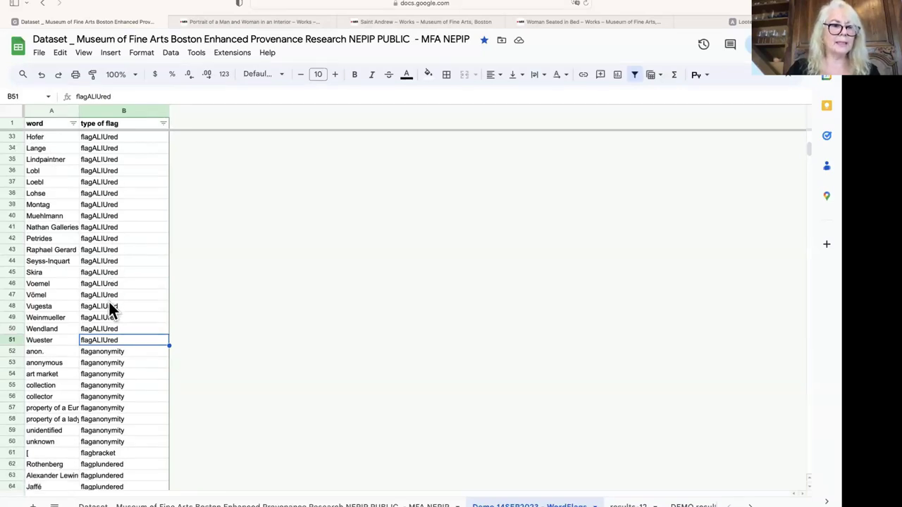
scroll(106, 282, "down", 3)
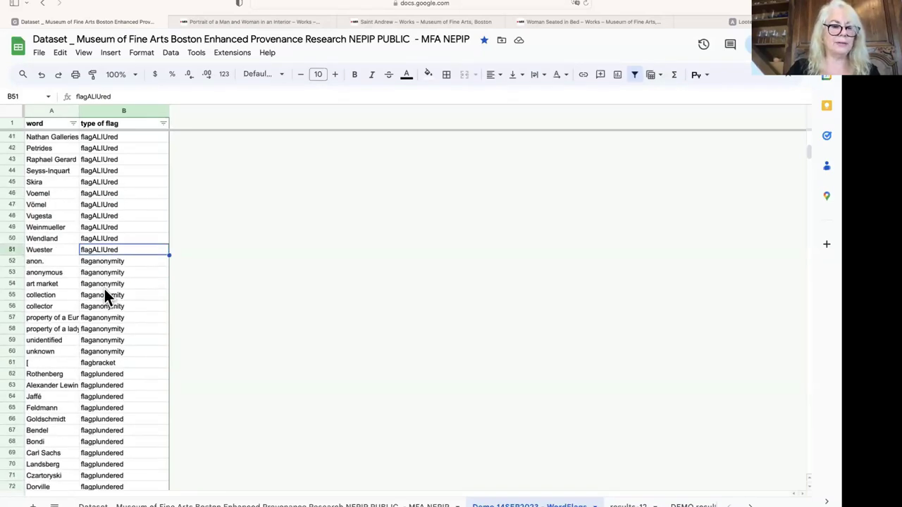
scroll(106, 317, "down", 3)
scroll(106, 319, "up", 2)
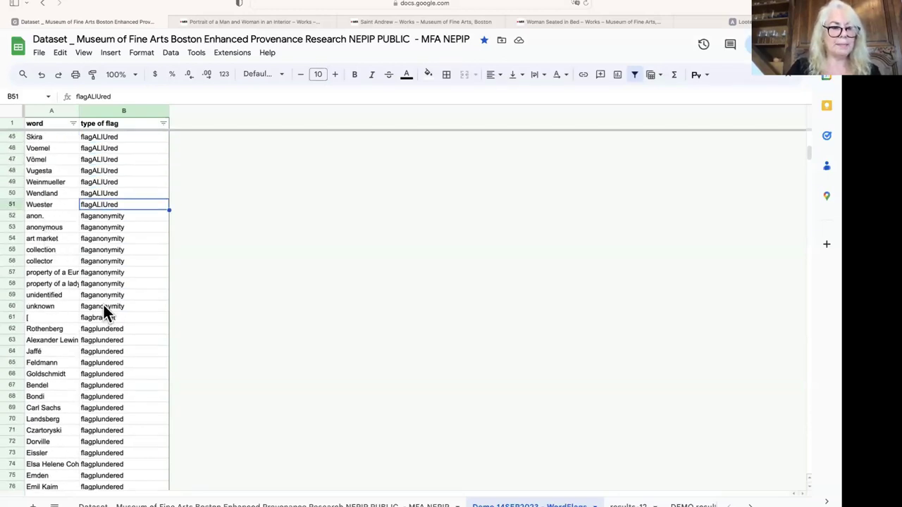
scroll(98, 343, "down", 6)
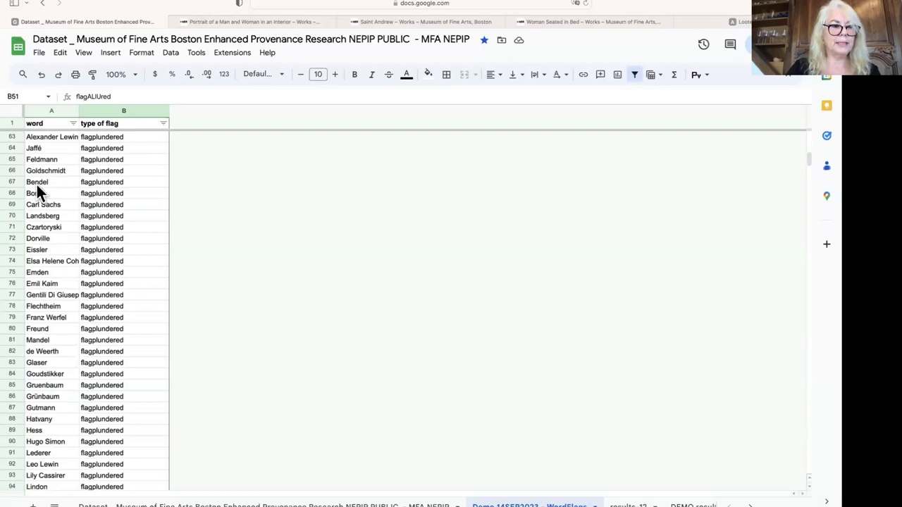
scroll(42, 400, "down", 2)
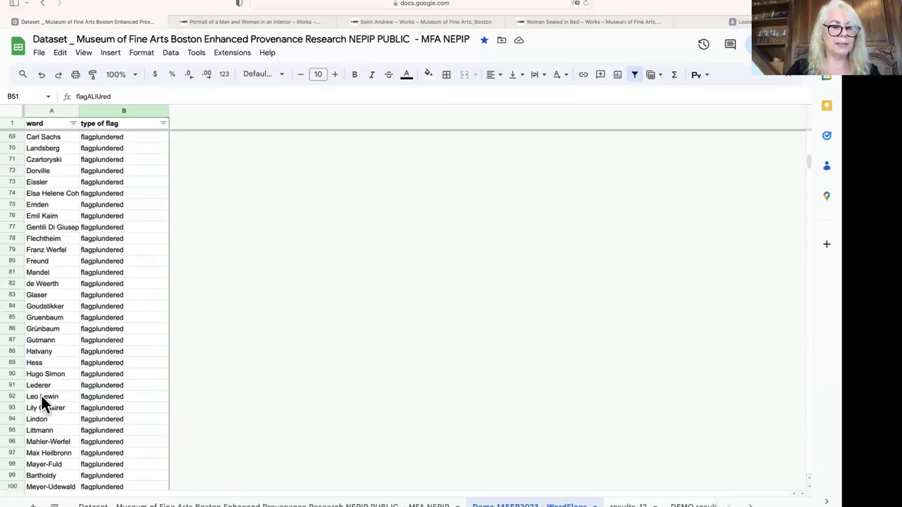
scroll(95, 381, "down", 4)
scroll(94, 378, "down", 5)
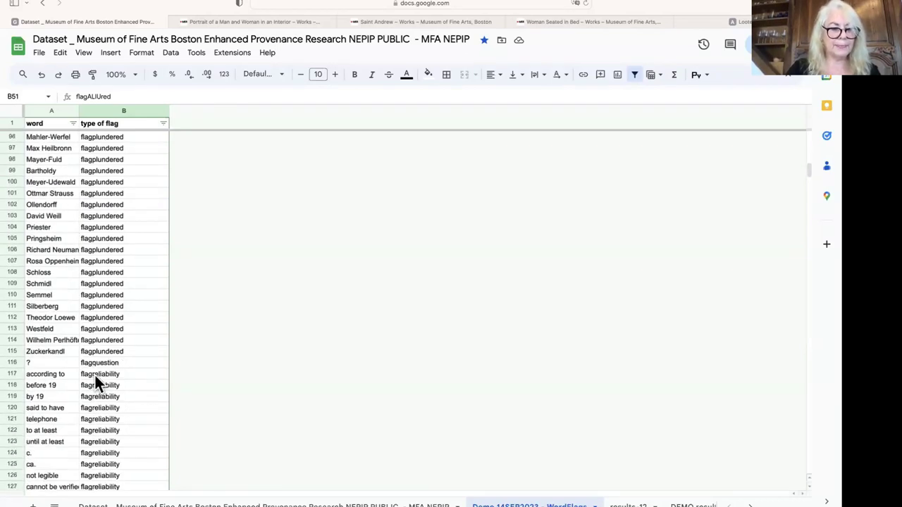
scroll(95, 377, "down", 4)
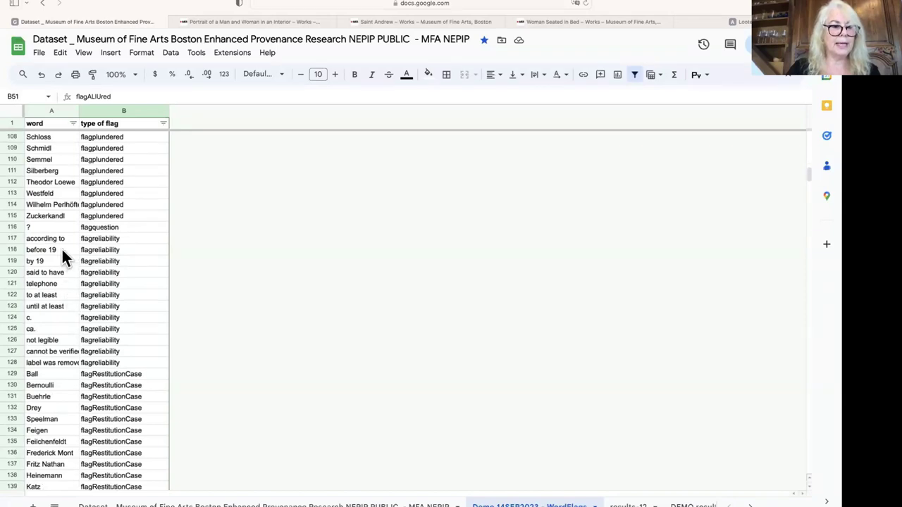
scroll(98, 407, "down", 6)
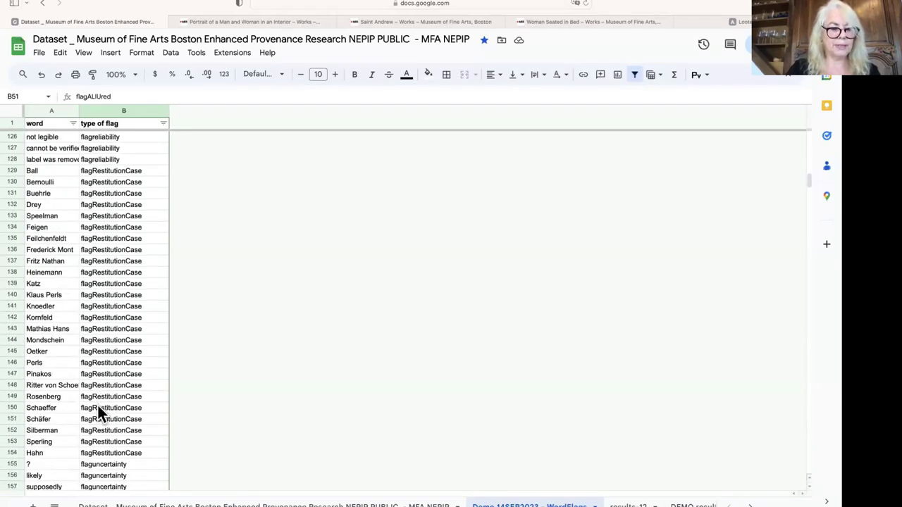
scroll(97, 414, "down", 3)
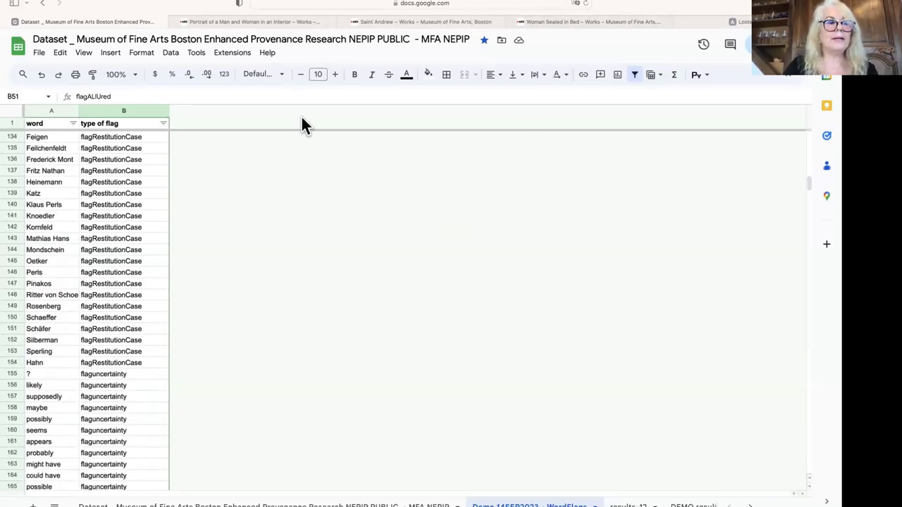
Step: Download the WordFlags sheet as Comma Separated Values (.csv) and return to Looted Art Detector
left_click(39, 52)
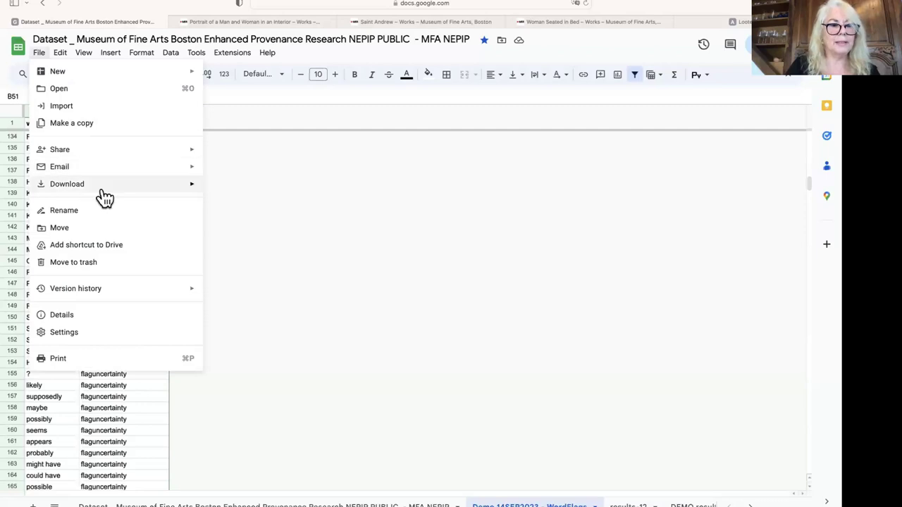
mouse_move(98, 191)
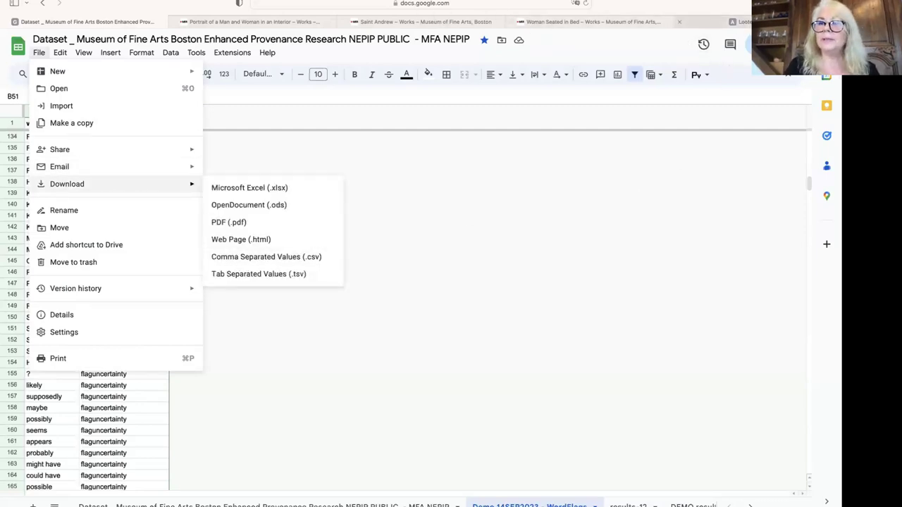
left_click(740, 21)
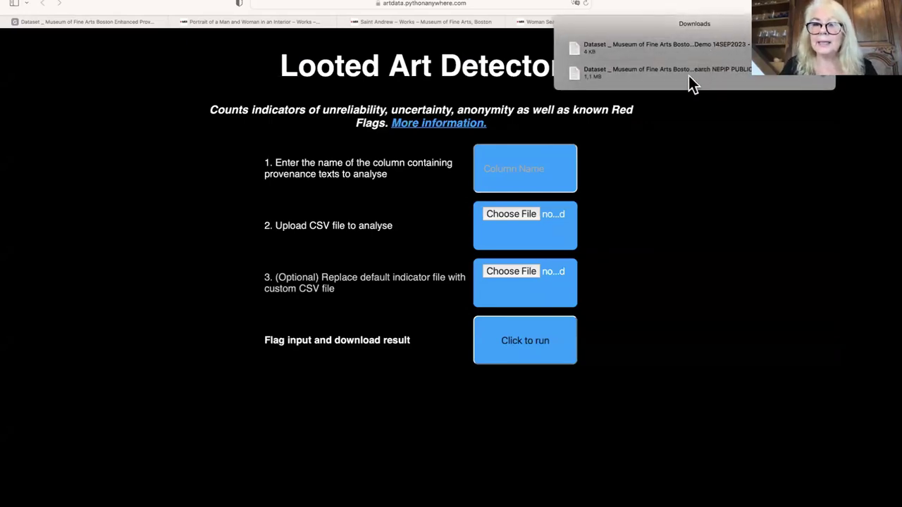
Step: Analyse the dataset's Provenance column with WordFlags CSV indicators, producing results-20.csv
left_click(504, 171)
type("P")
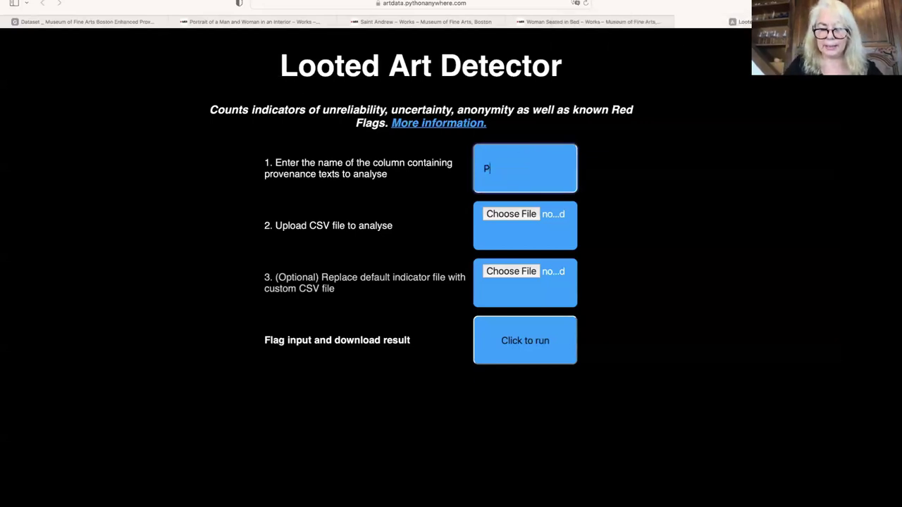
type("rovenance")
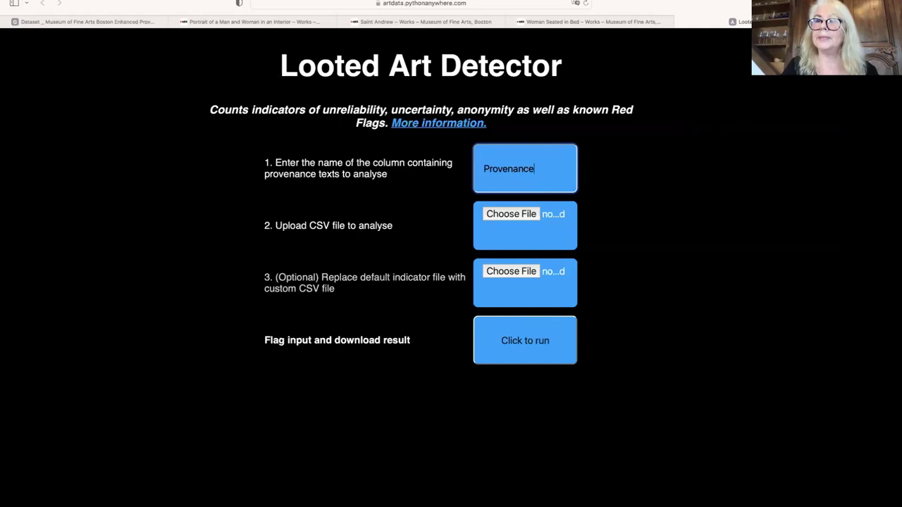
left_click(695, 3)
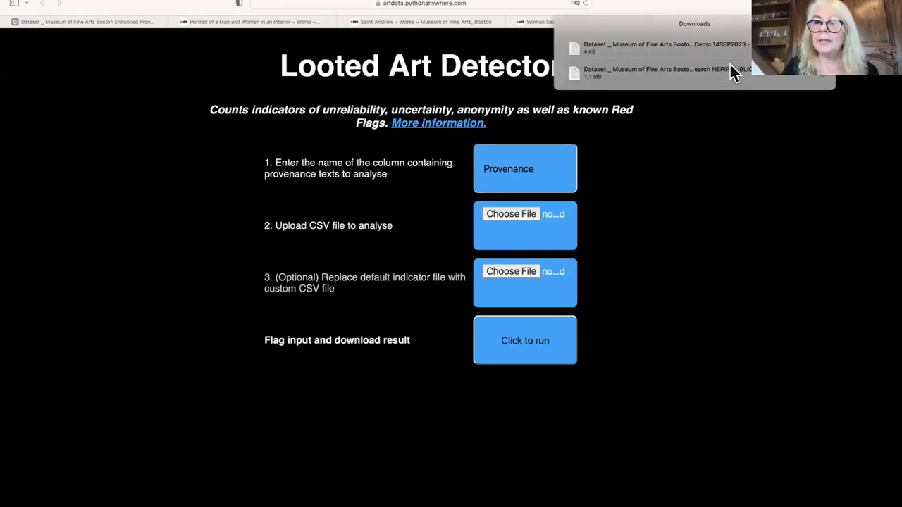
left_click_drag(730, 65, 525, 219)
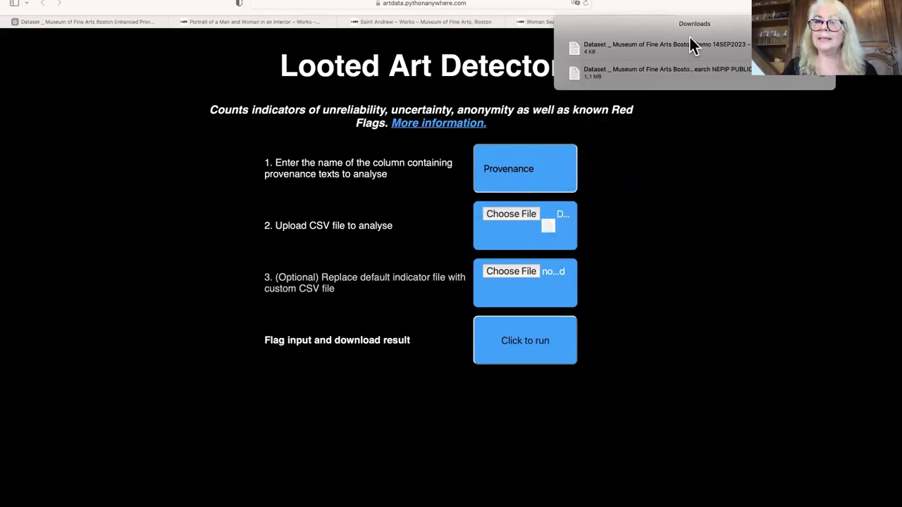
left_click_drag(655, 94, 522, 271)
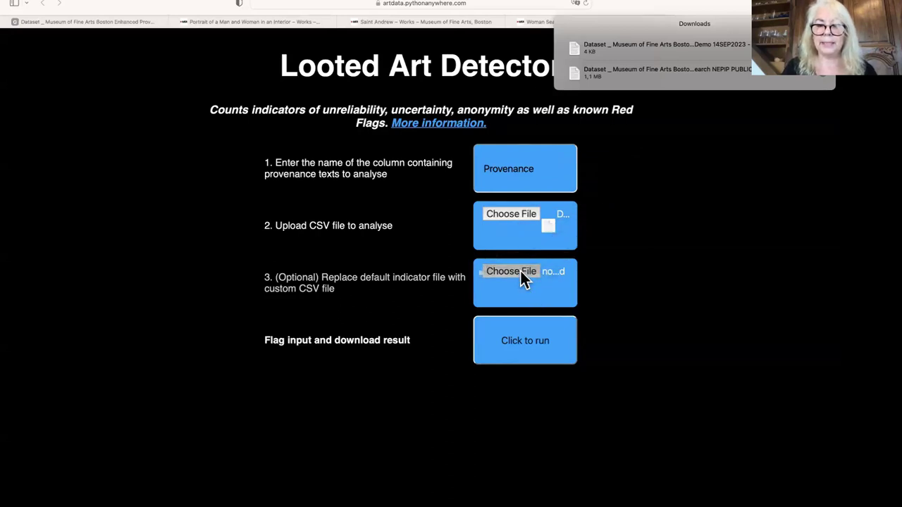
left_click(542, 344)
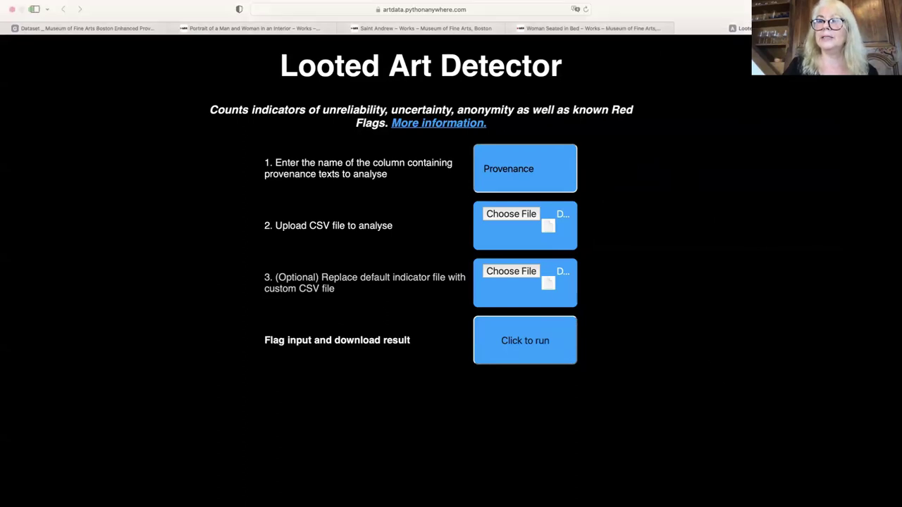
left_click(811, 14)
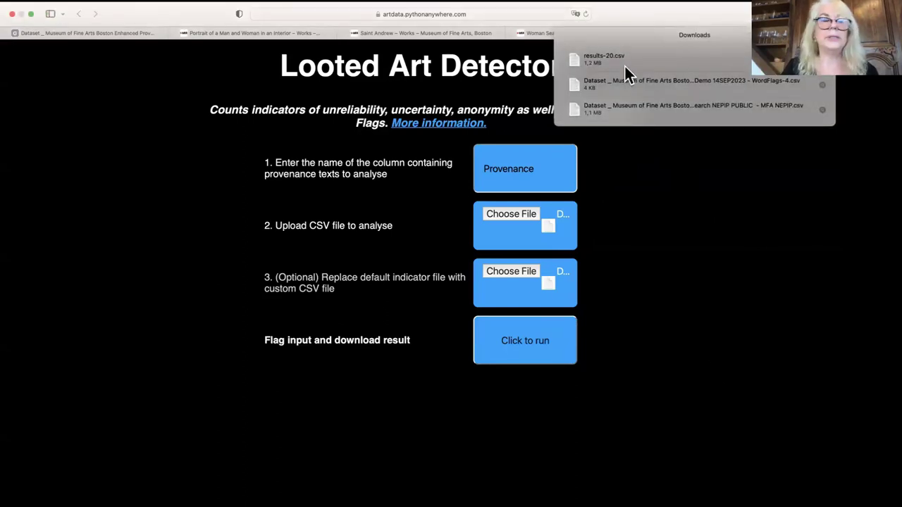
Step: Upload results-20.csv into the provenance spreadsheet's Import file dialog
left_click(59, 21)
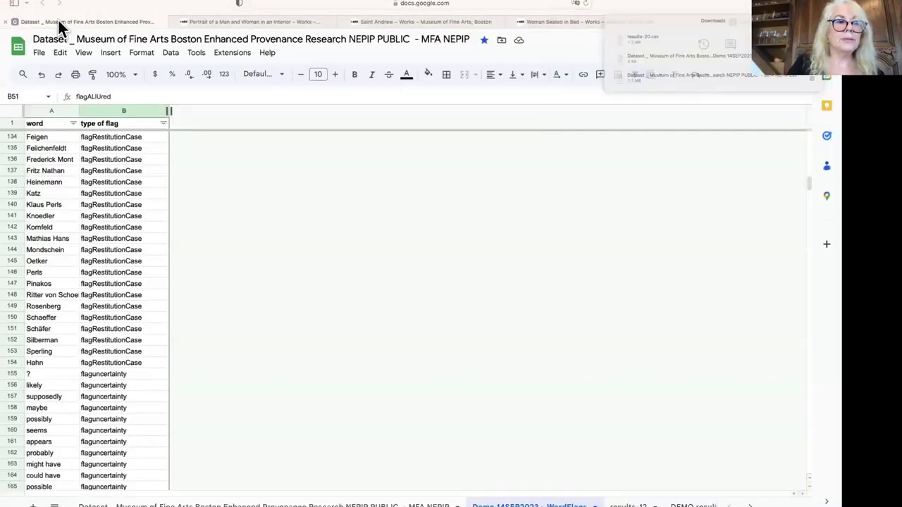
left_click(39, 55)
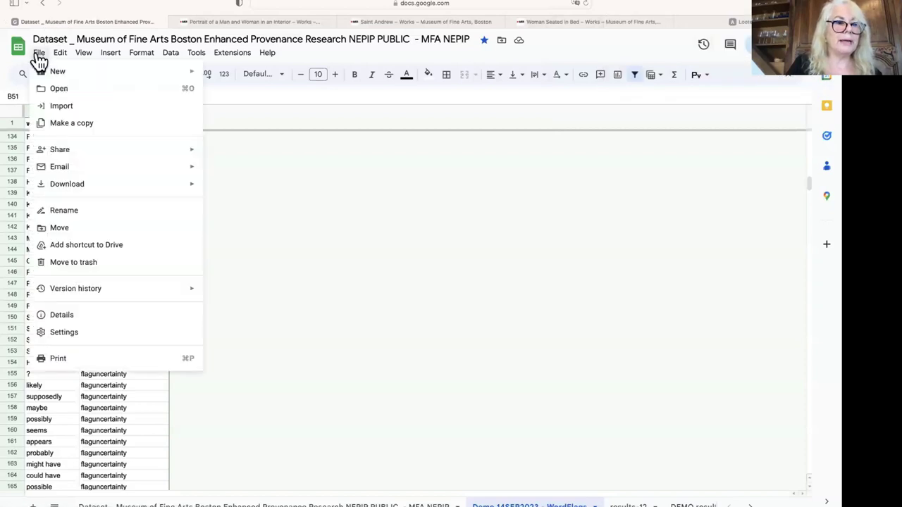
left_click(51, 106)
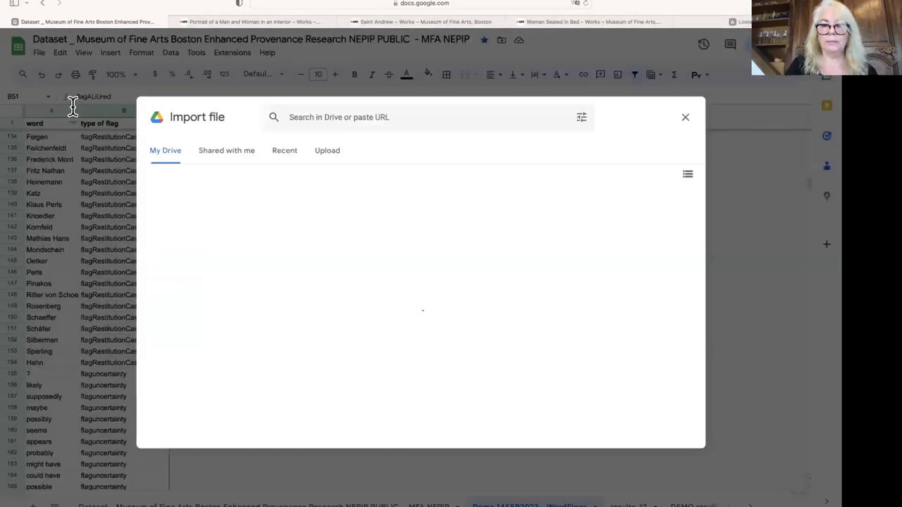
left_click(332, 153)
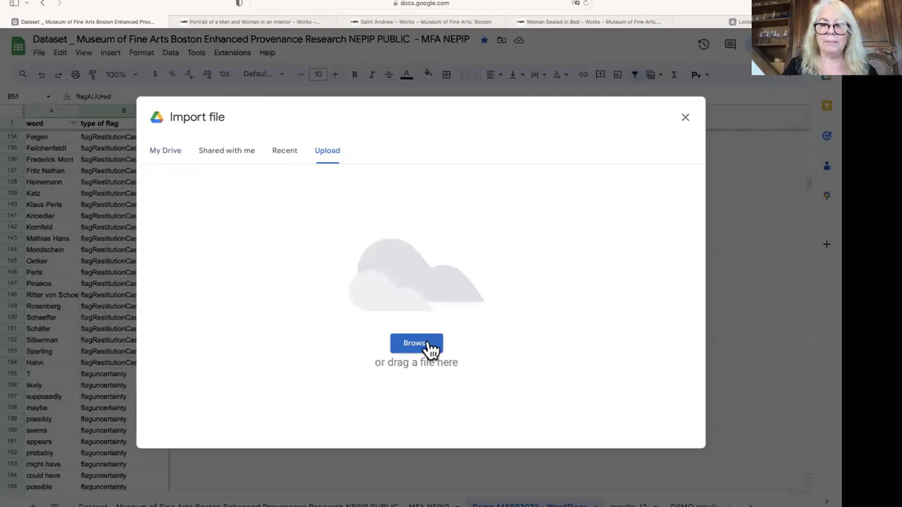
left_click(698, 3)
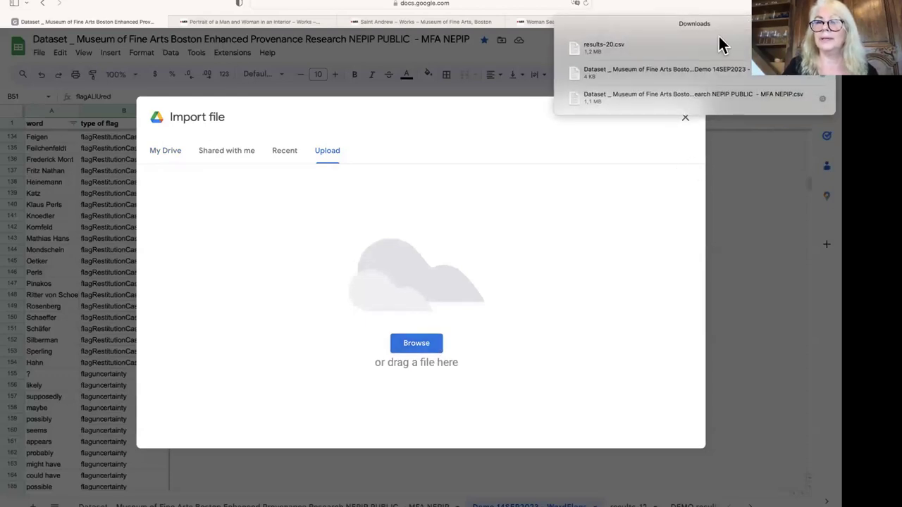
left_click_drag(607, 49, 419, 350)
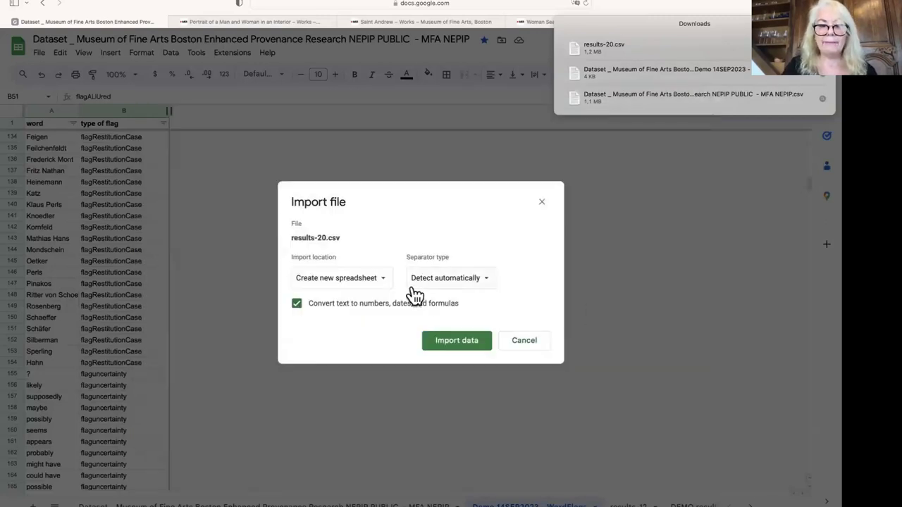
Step: Import it as a new sheet with text-to-number/date/formula conversion turned off
left_click(381, 281)
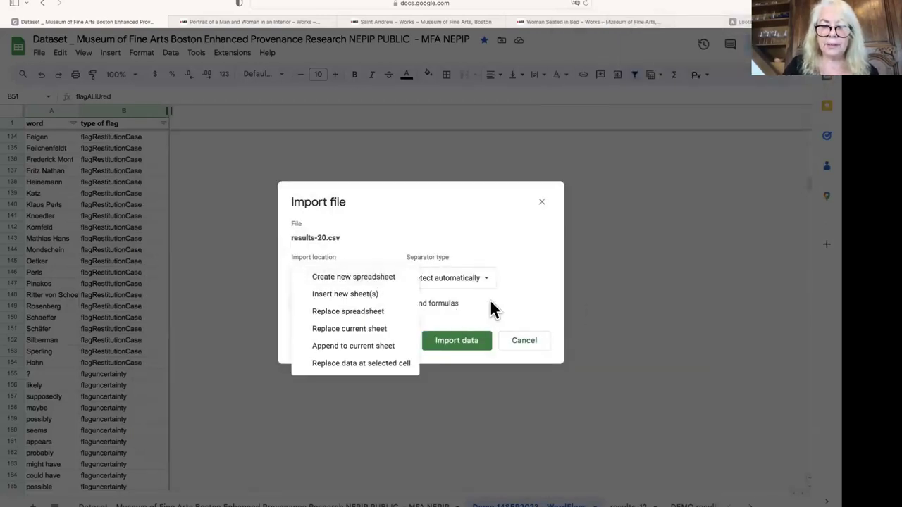
left_click(365, 296)
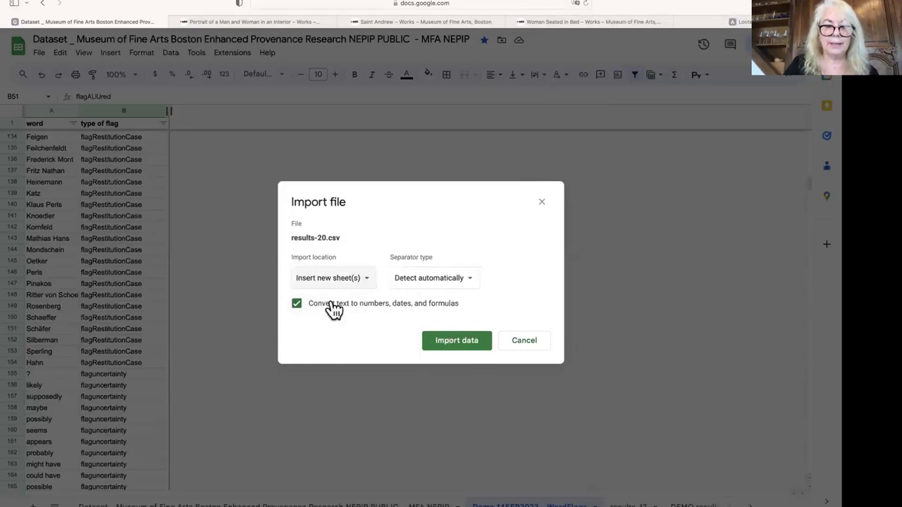
left_click(298, 304)
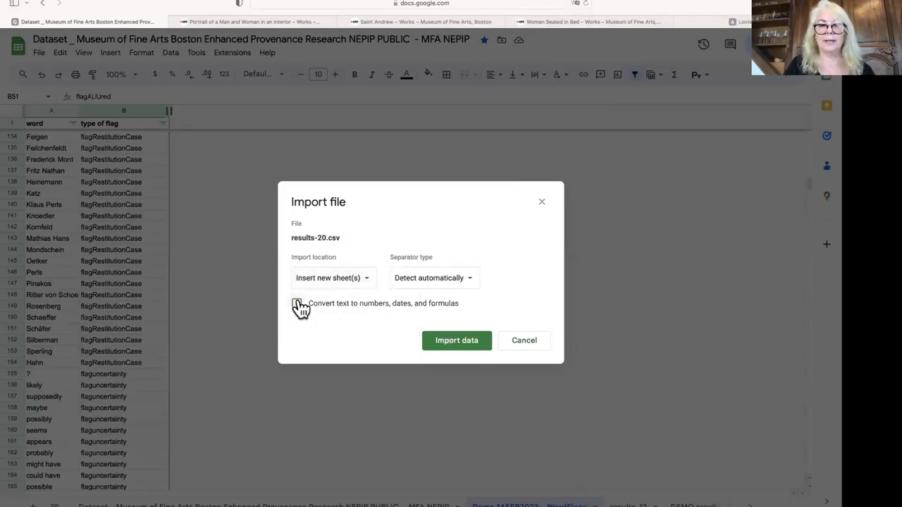
left_click(480, 344)
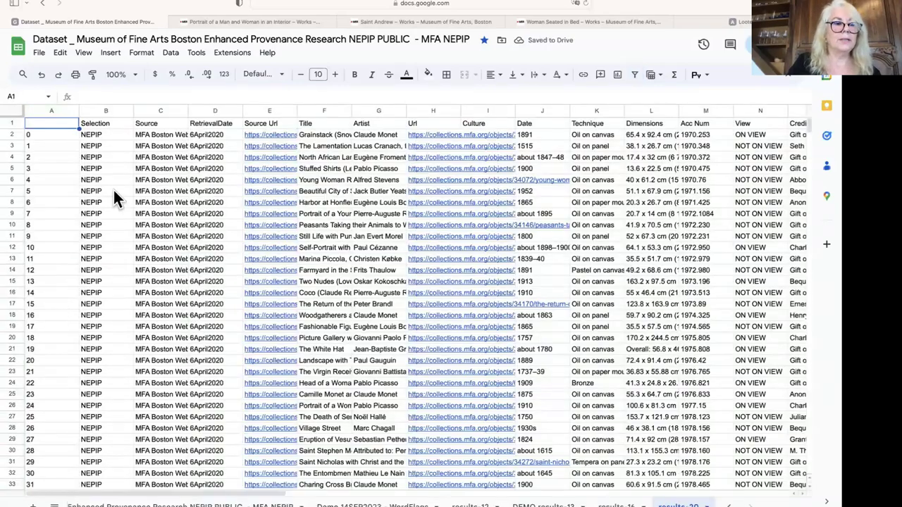
Step: Format columns T through AN (length to speelman) with the plain 0 number format
scroll(206, 234, "right", 10)
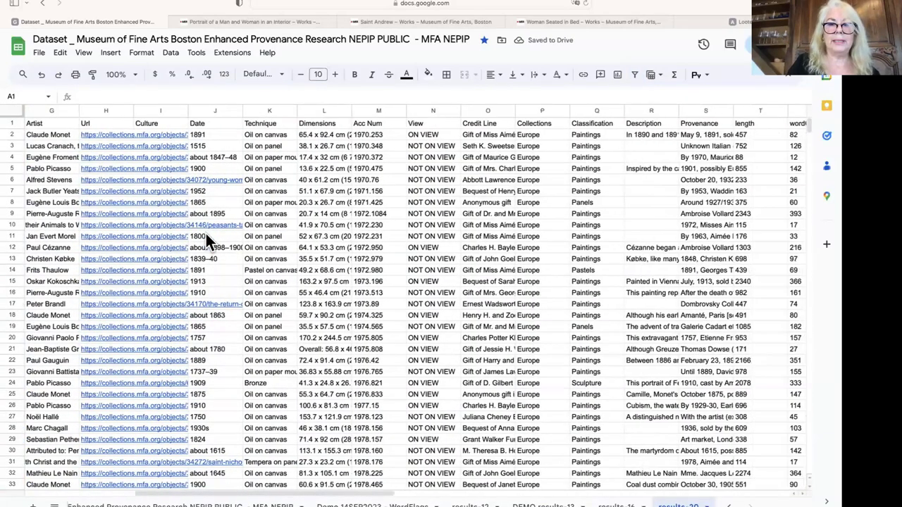
scroll(378, 160, "right", 6)
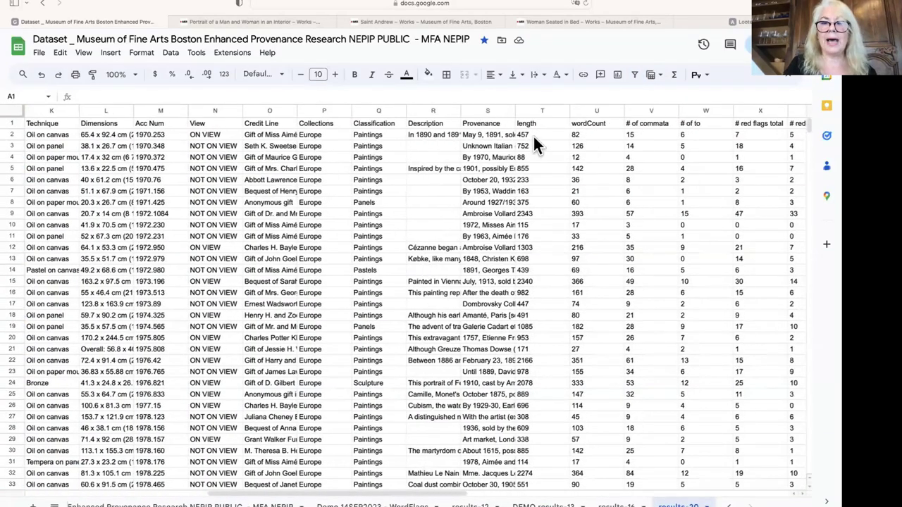
left_click(531, 114)
key("shift+Right")
key("shift+Right")
key("shift+Right")
key("shift+Right")
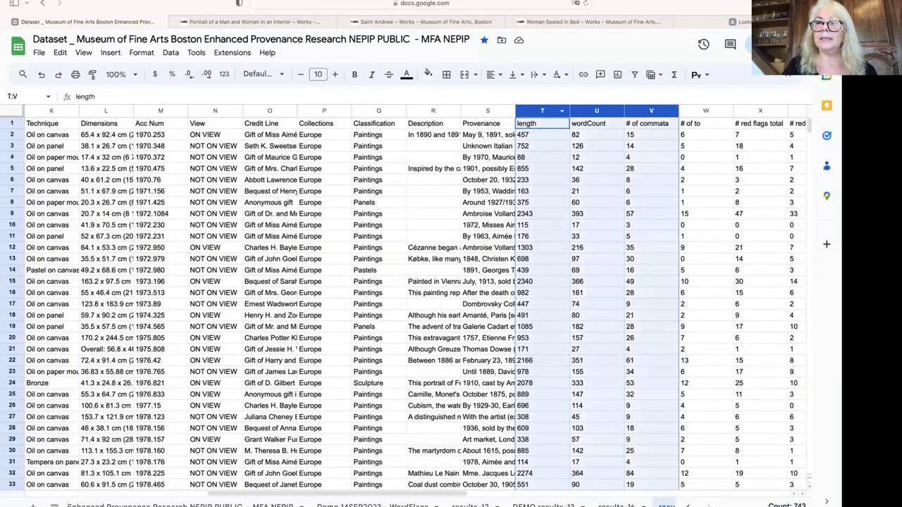
key("shift+Right")
key("shift+Right")
key("shift+Right")
key("shift+Right")
key("shift+Right")
key("shift+Right")
key("shift+Right")
key("shift+Right")
key("shift+Right")
key("shift+Right")
key("shift+Right")
key("shift+Right")
key("shift+Right")
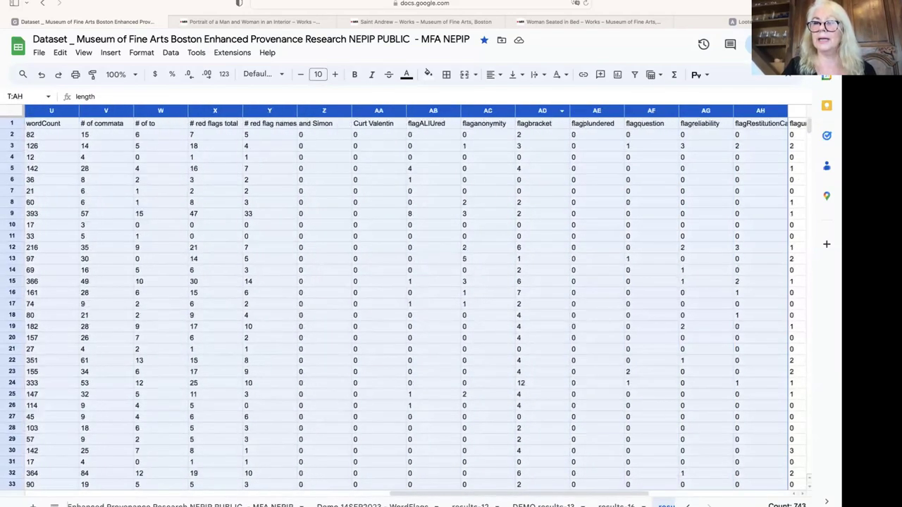
key("shift+Right")
key("shift+Right")
key("shift+Right")
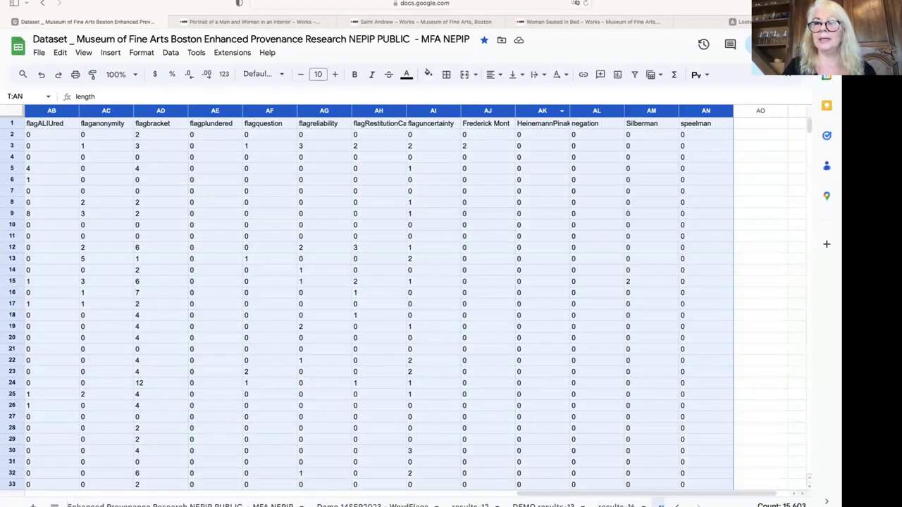
left_click(142, 53)
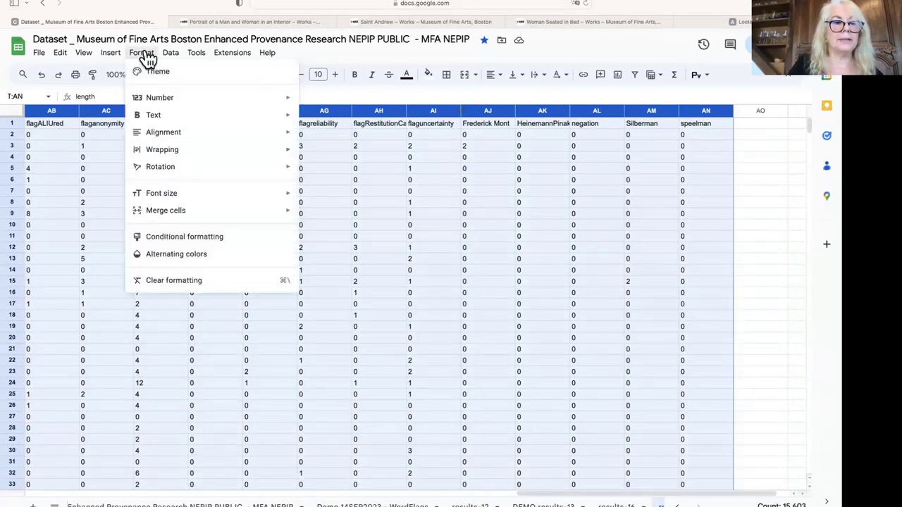
mouse_move(161, 101)
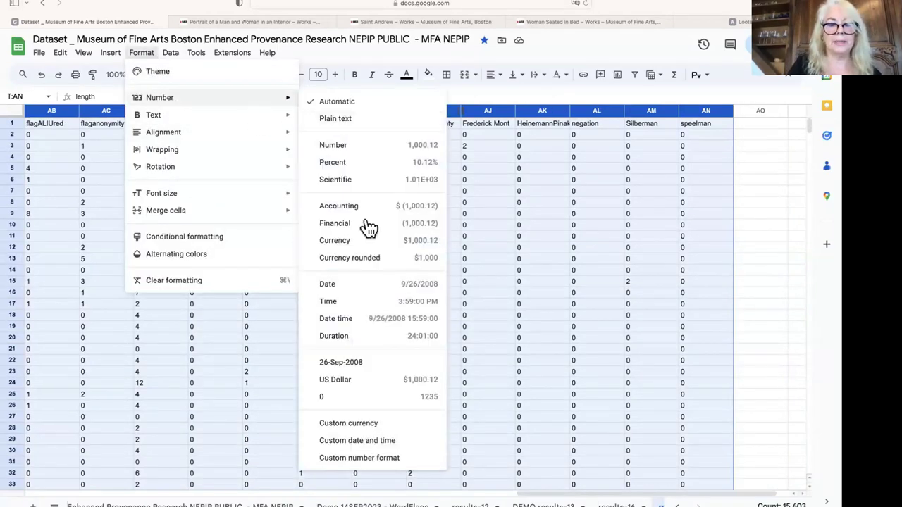
left_click(364, 397)
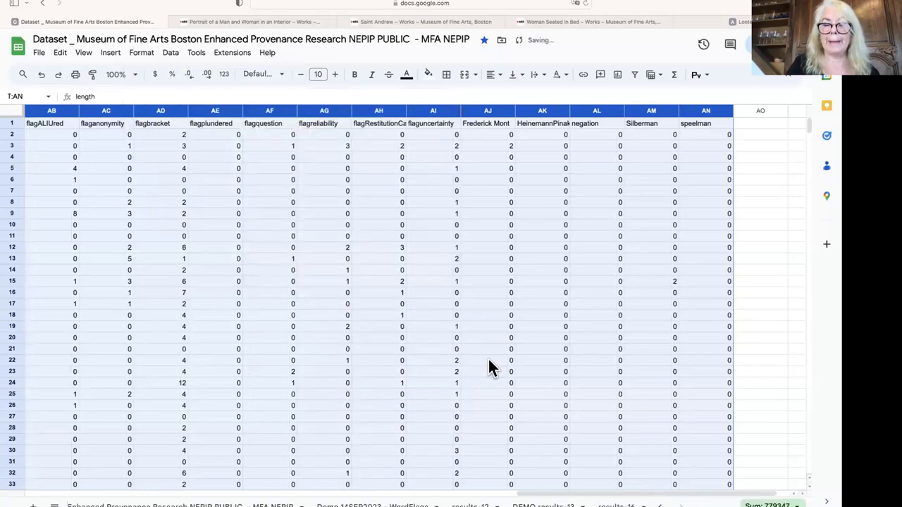
left_click(489, 360)
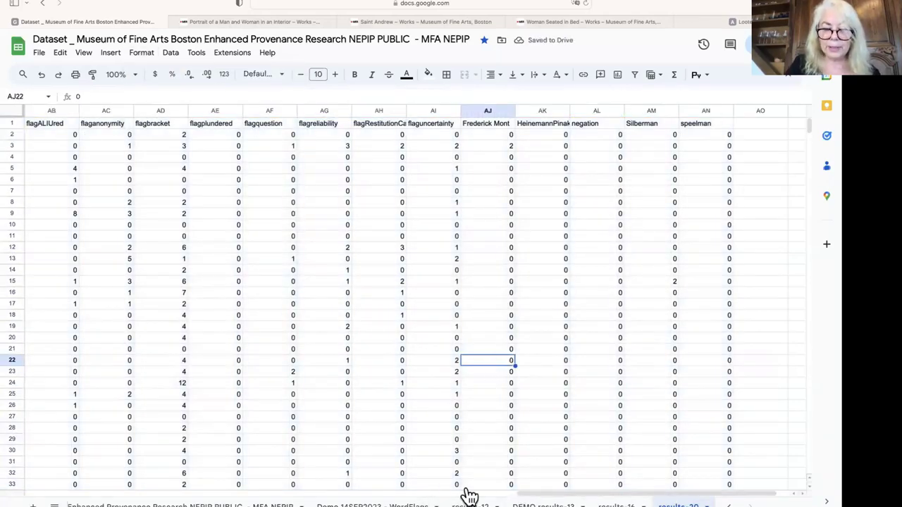
Step: Open the DEMO results-13 sheet and scroll right to its flag-count columns
left_click(547, 502)
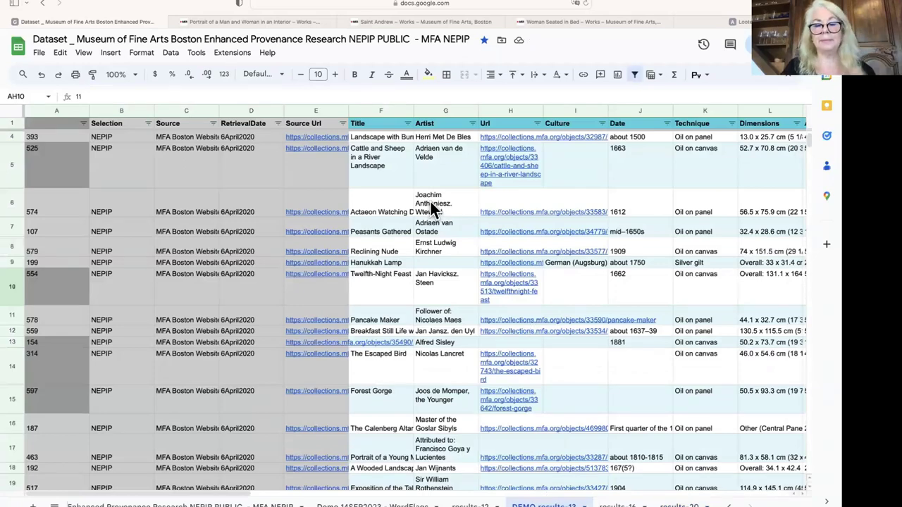
scroll(559, 238, "right", 1)
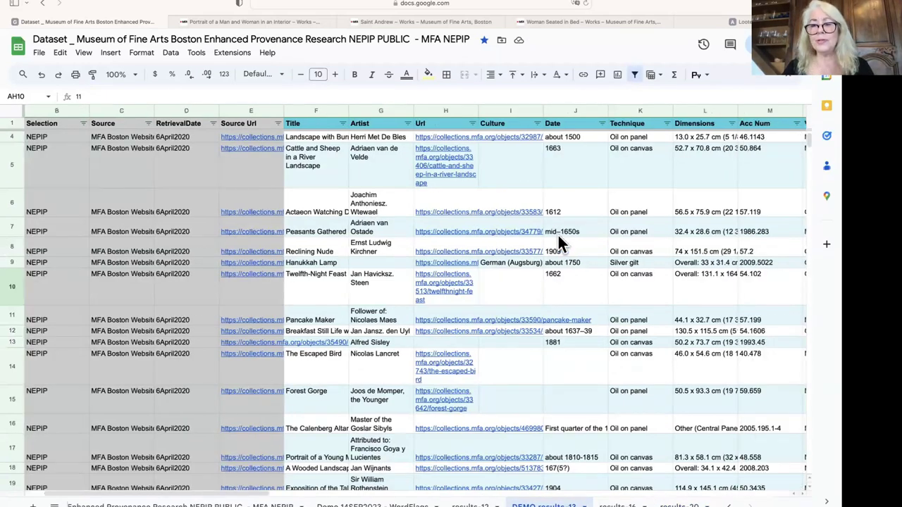
scroll(559, 236, "right", 8)
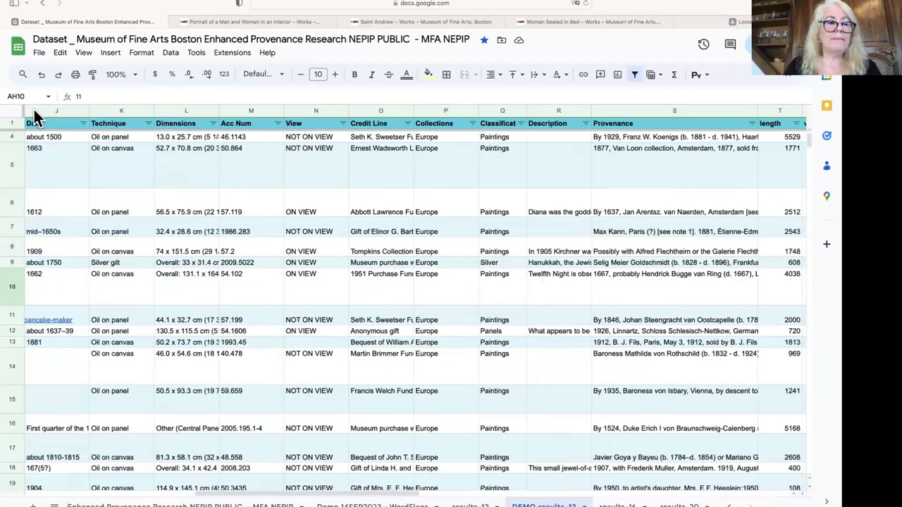
scroll(300, 170, "right", 9)
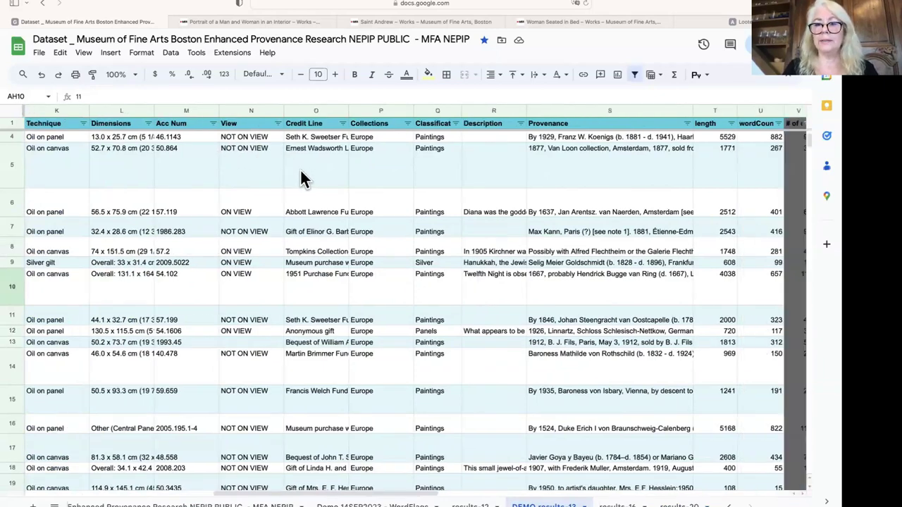
scroll(301, 170, "right", 8)
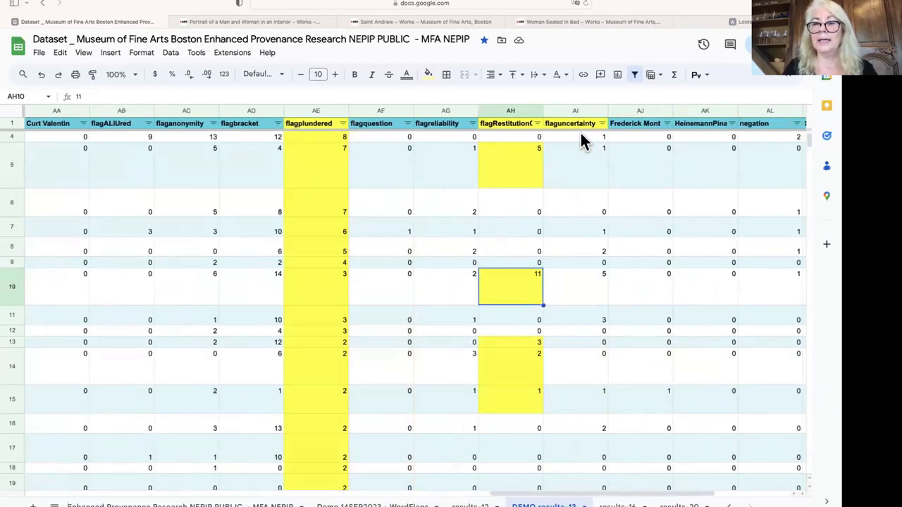
Step: Sort the rows by flaguncertainty, Z to A, highest first
left_click(602, 124)
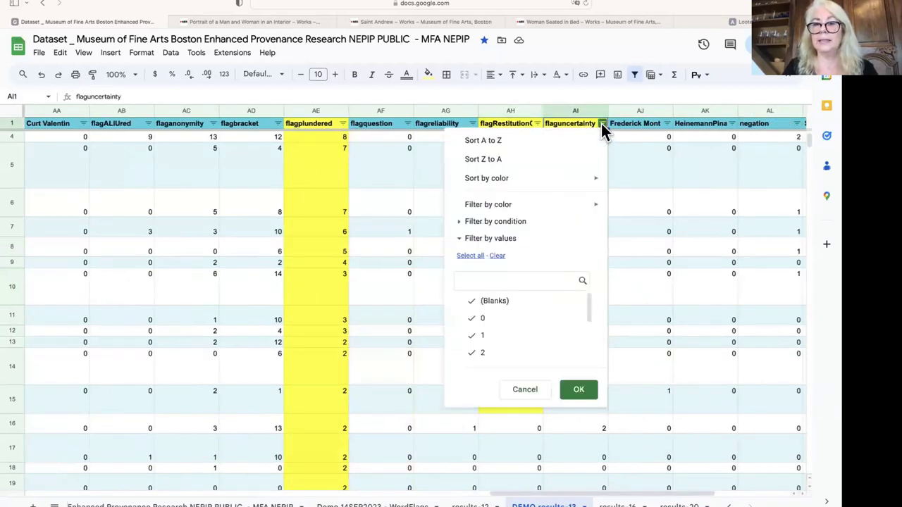
left_click(568, 161)
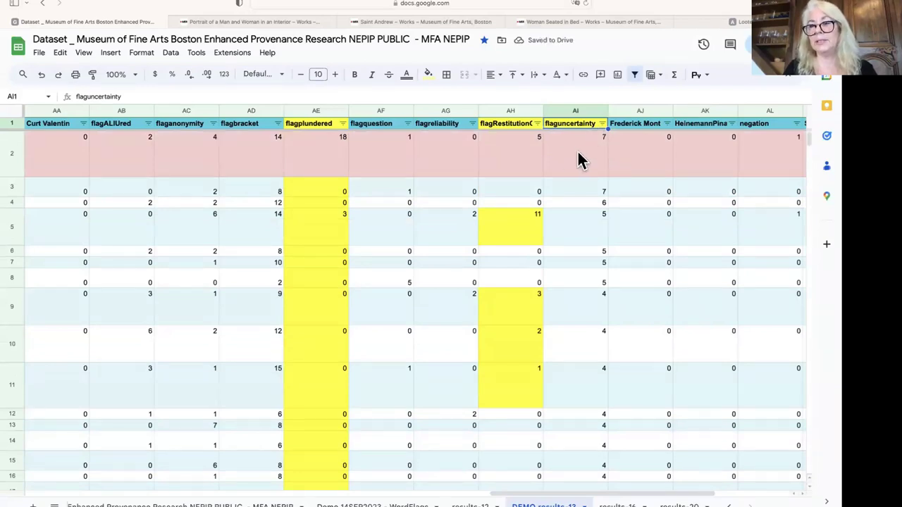
scroll(578, 161, "right", 4)
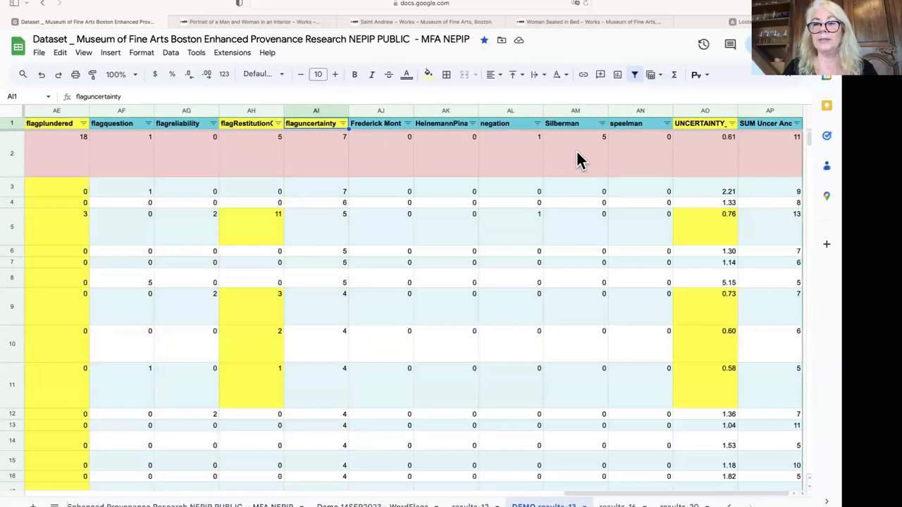
Step: Open the archived page of the top painting, Portrait of a Man and Woman in an Interior
scroll(578, 160, "left", 3)
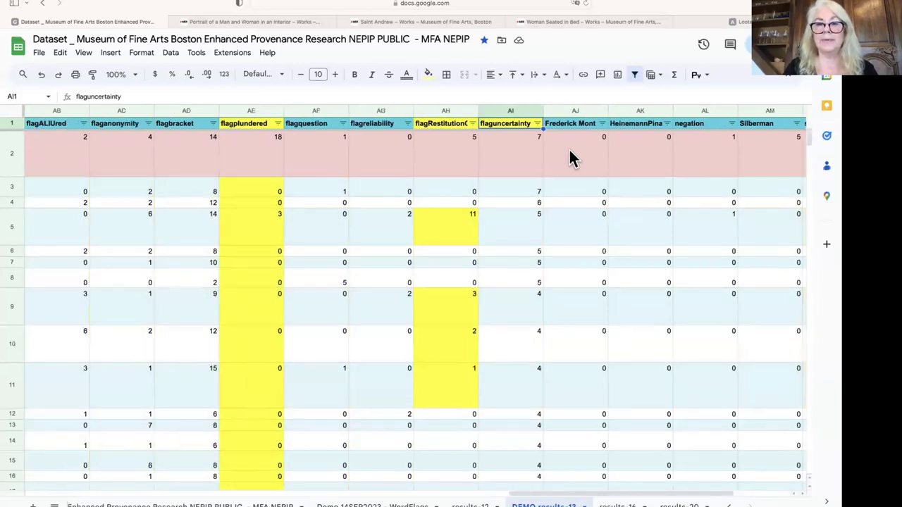
scroll(441, 148, "left", 3)
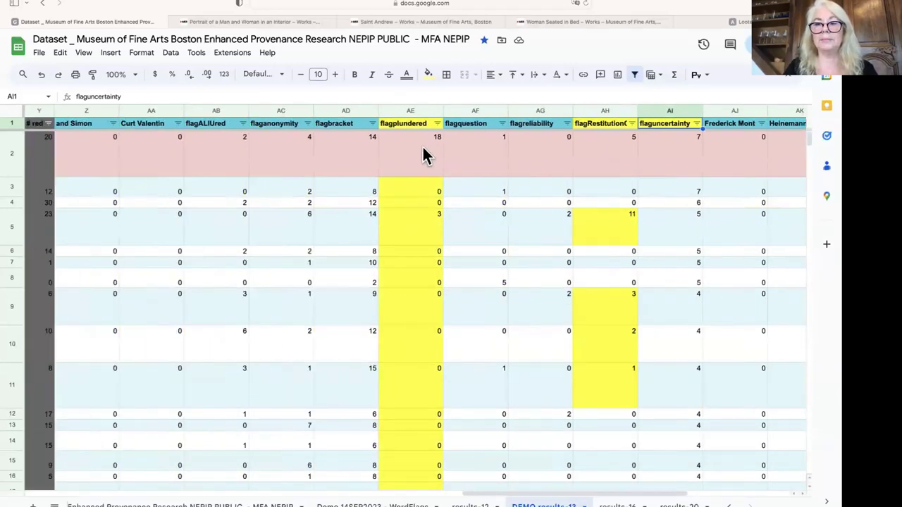
scroll(423, 155, "left", 10)
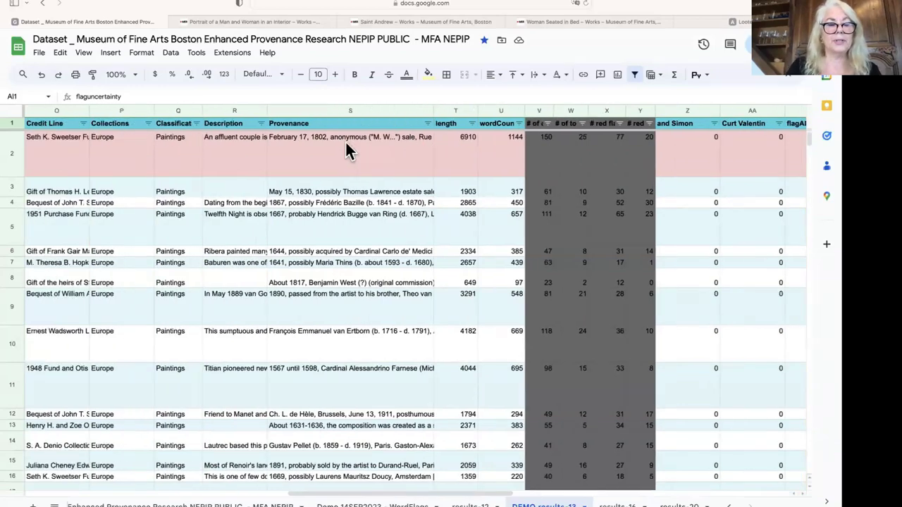
scroll(345, 140, "left", 9)
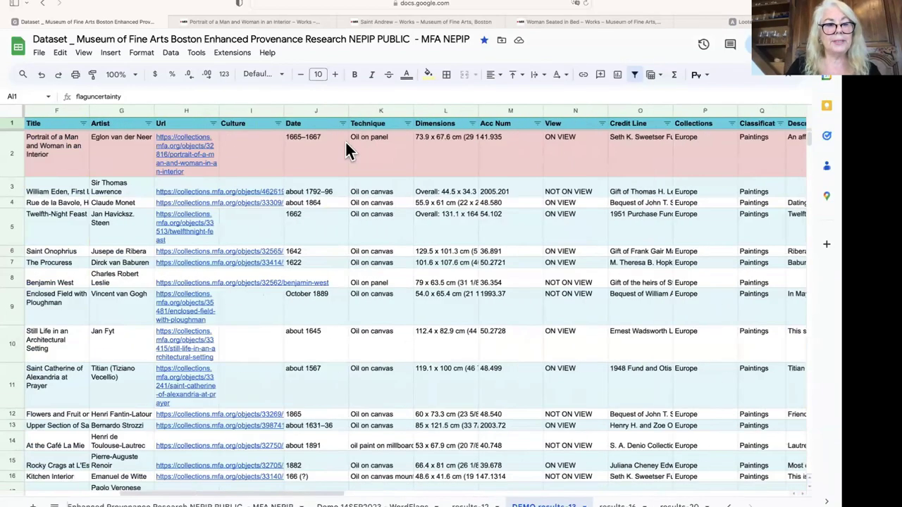
scroll(233, 145, "left", 1)
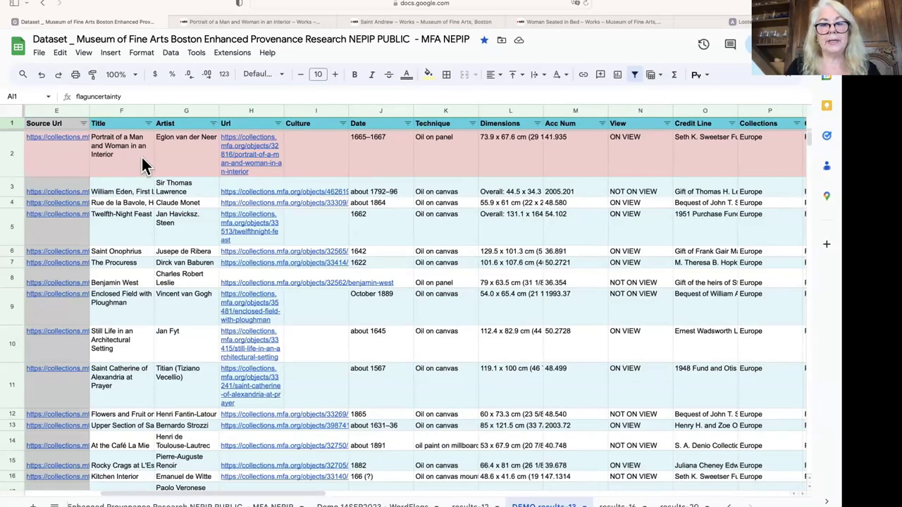
left_click(238, 22)
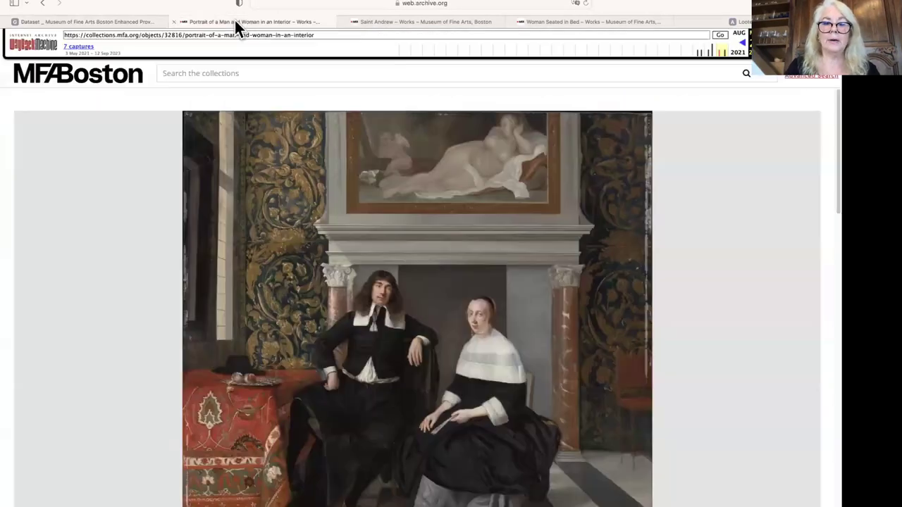
Step: Highlight the 1934–1936 buyer and the 1941 gallery in the painting's provenance
scroll(687, 388, "down", 5)
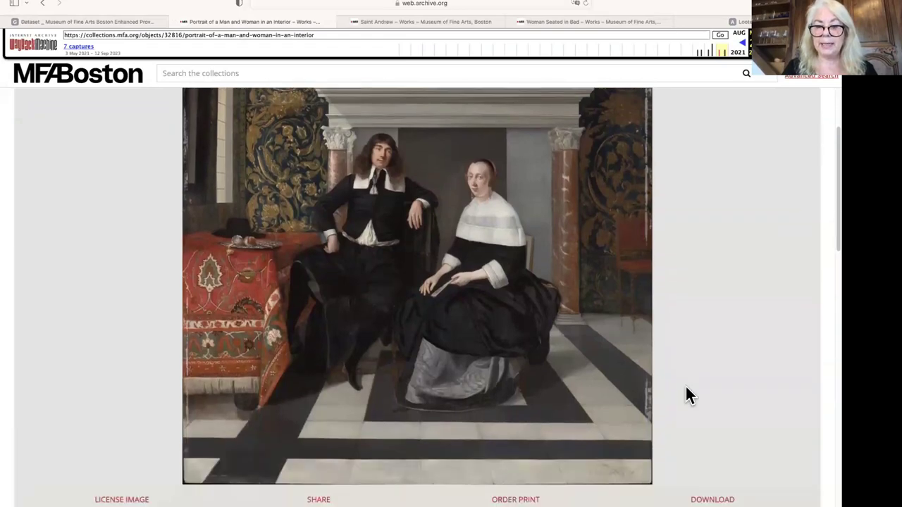
scroll(686, 387, "down", 4)
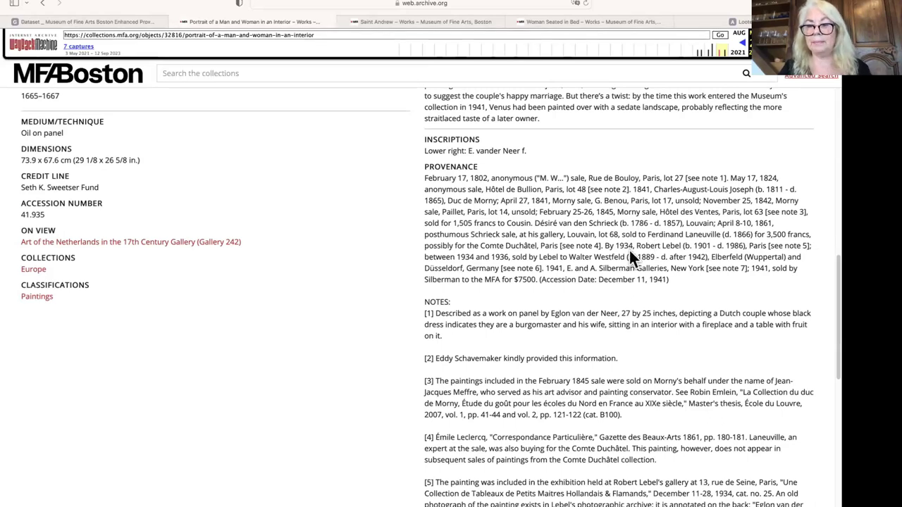
left_click_drag(633, 245, 568, 255)
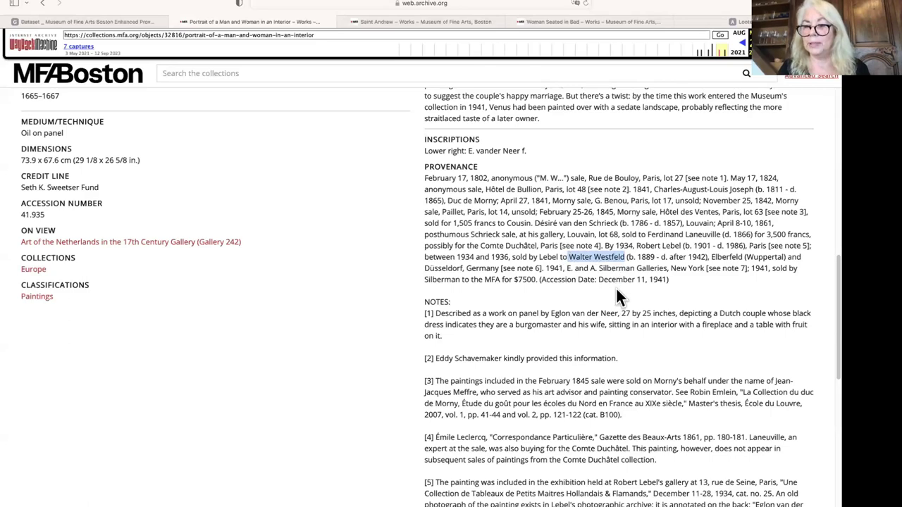
scroll(616, 287, "down", 2)
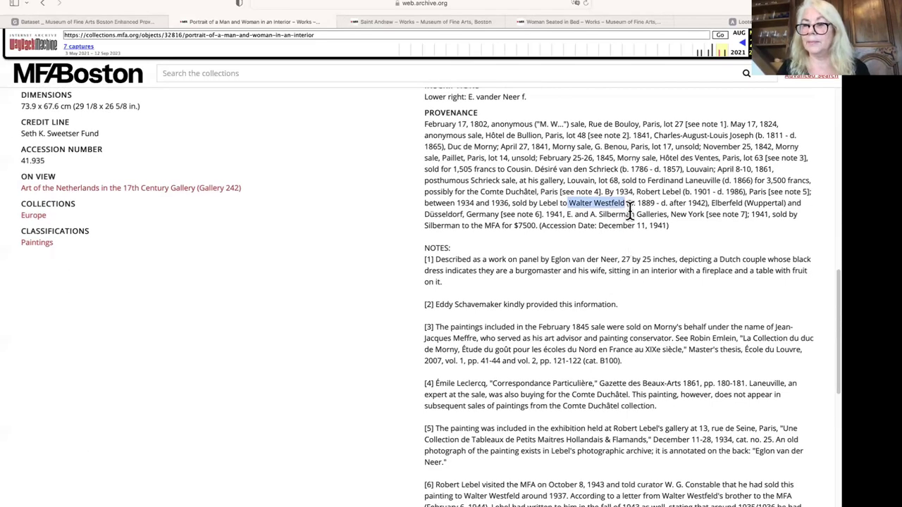
scroll(631, 218, "down", 1)
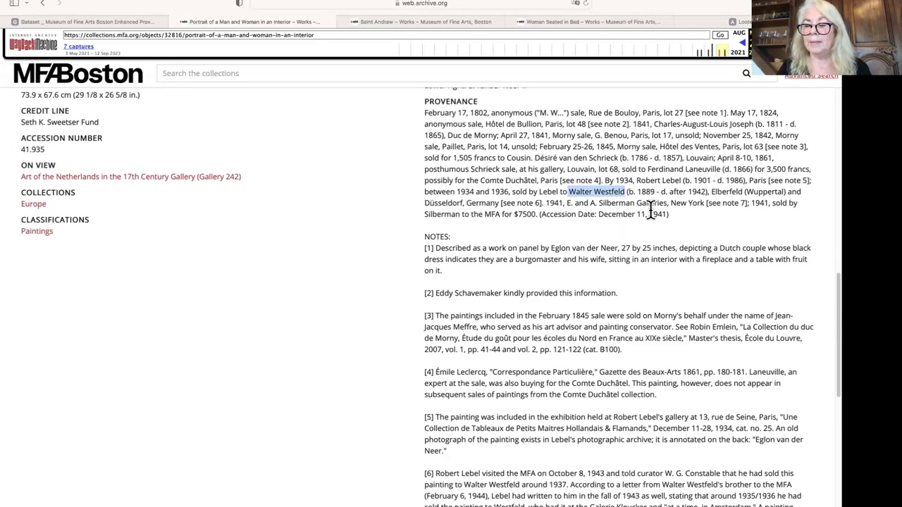
left_click_drag(649, 203, 565, 203)
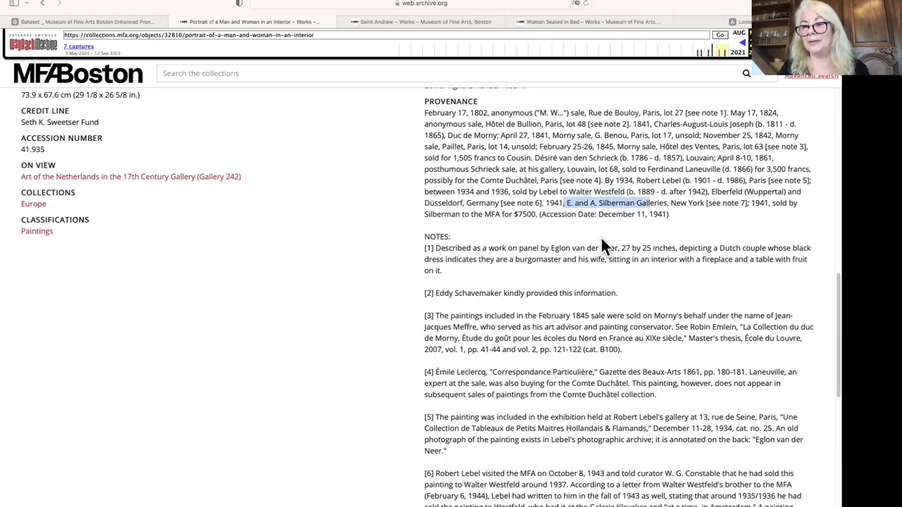
Step: Read the notes down to 'a financial settlement', then return to the dataset spreadsheet
scroll(596, 257, "down", 2)
scroll(596, 257, "down", 1)
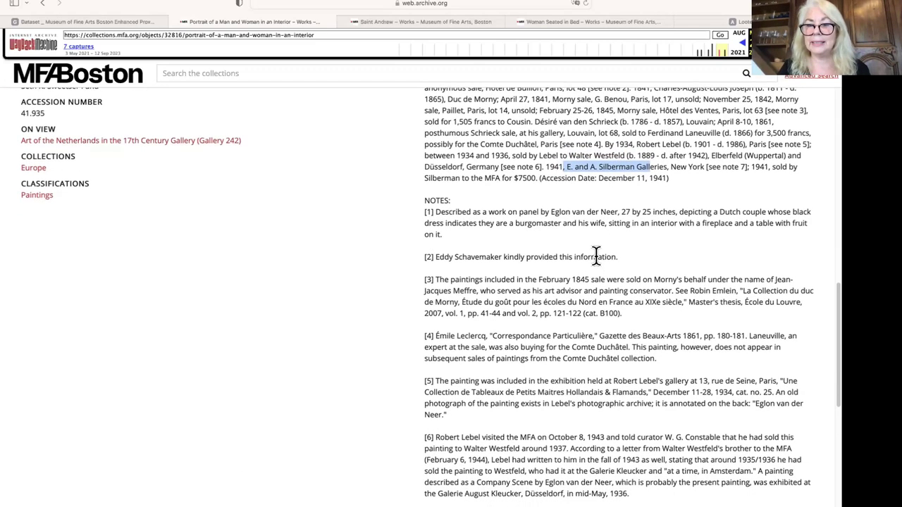
scroll(596, 256, "down", 3)
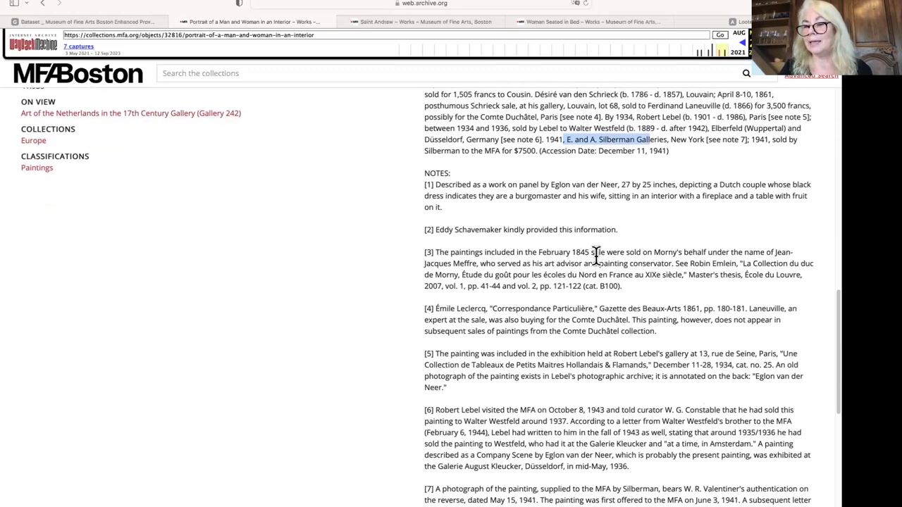
scroll(597, 257, "down", 1)
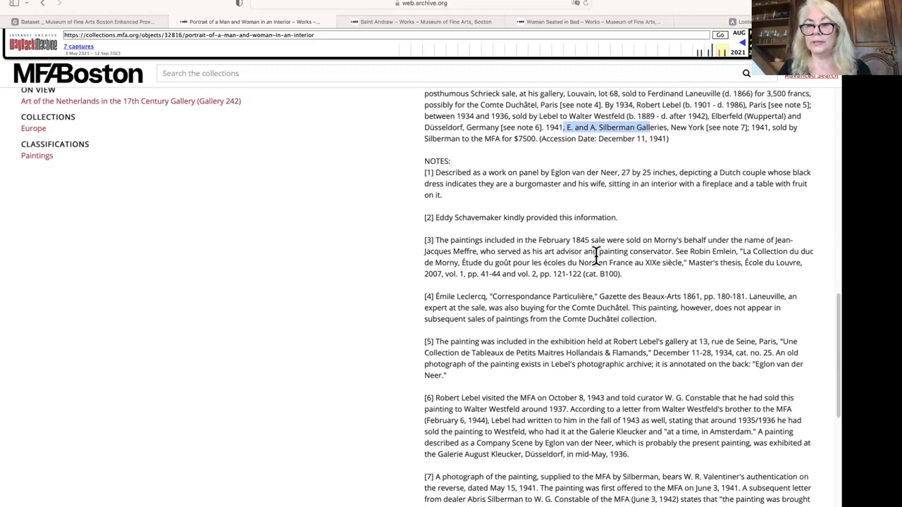
scroll(597, 256, "down", 5)
scroll(596, 255, "down", 10)
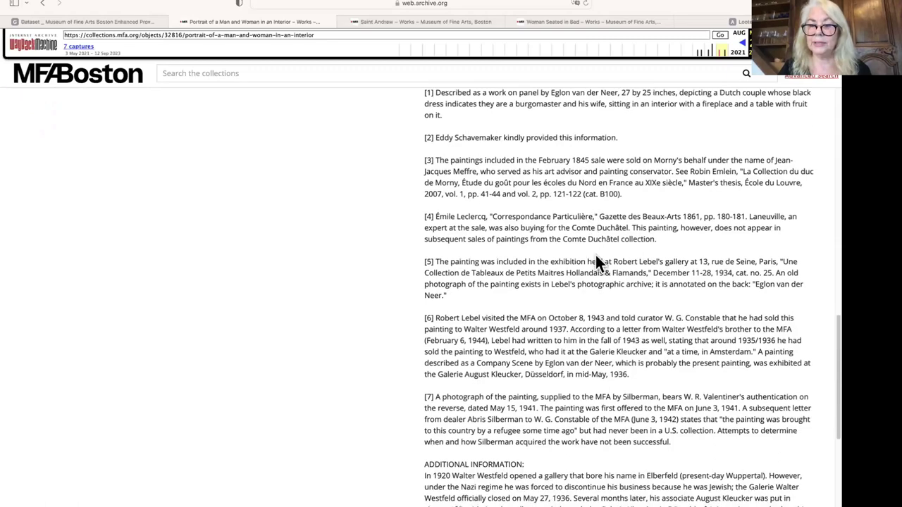
scroll(596, 255, "down", 8)
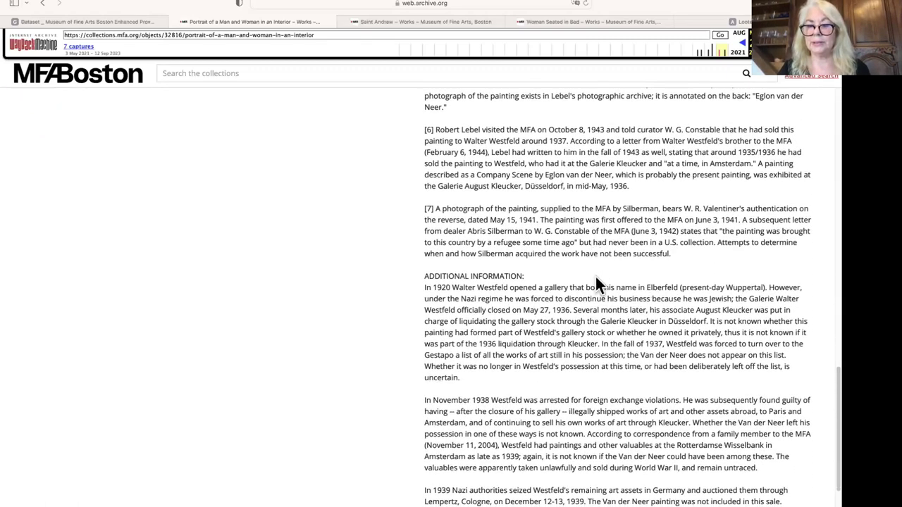
scroll(596, 277, "down", 8)
scroll(595, 278, "down", 9)
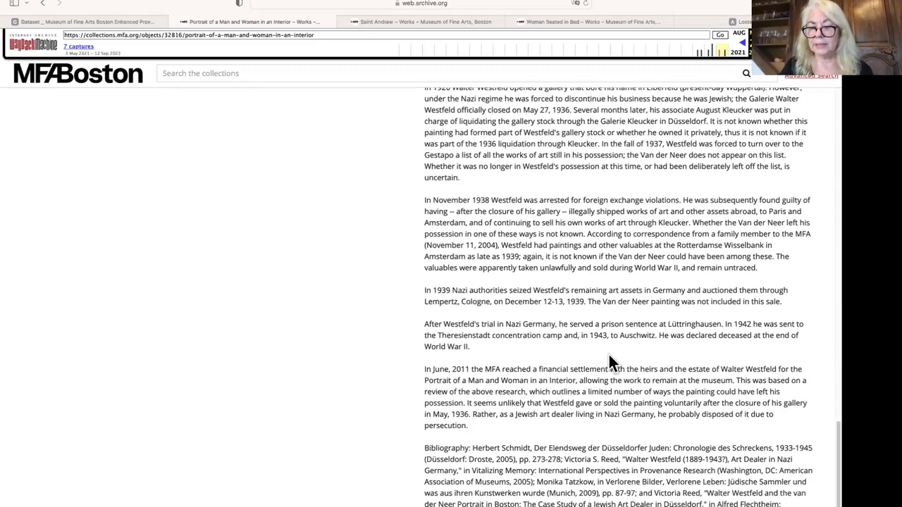
left_click_drag(606, 369, 532, 370)
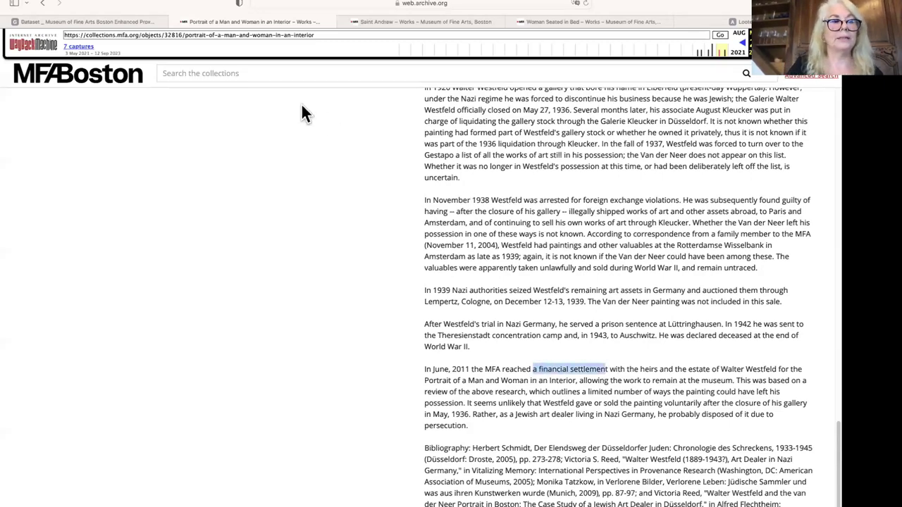
left_click(113, 22)
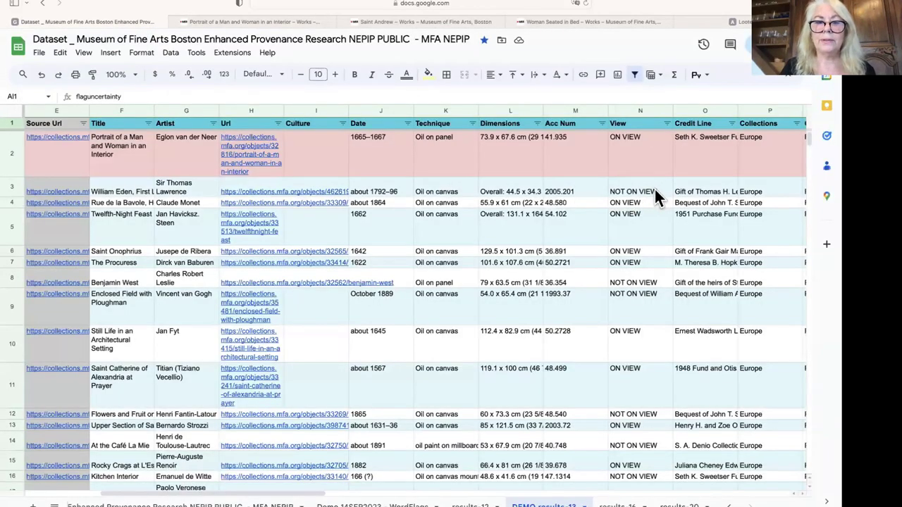
Step: Sort by flagRestitutionCase (column AH) Z to A, confirming the top value is 13
scroll(655, 189, "right", 7)
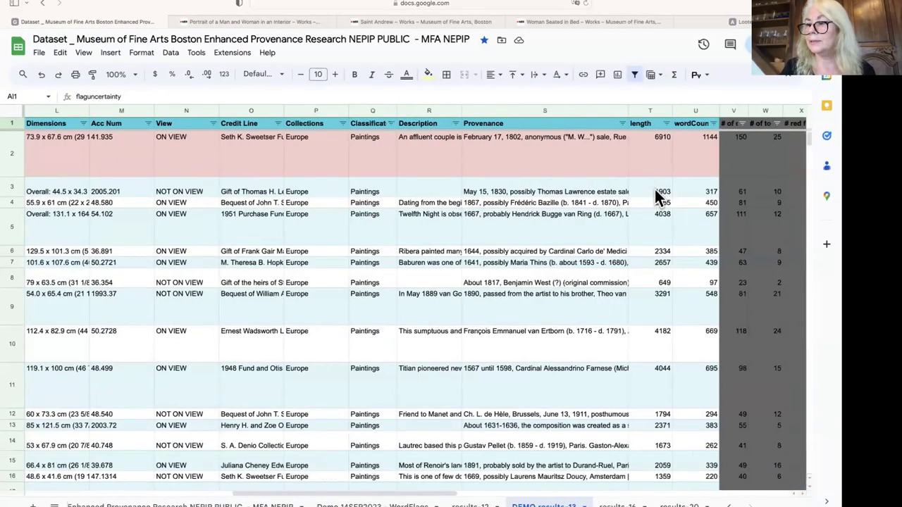
scroll(655, 196, "right", 7)
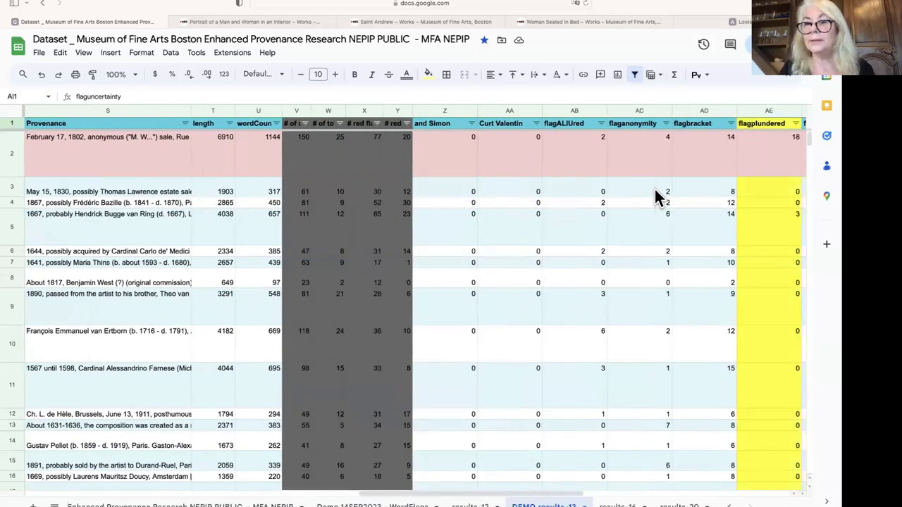
scroll(655, 196, "right", 6)
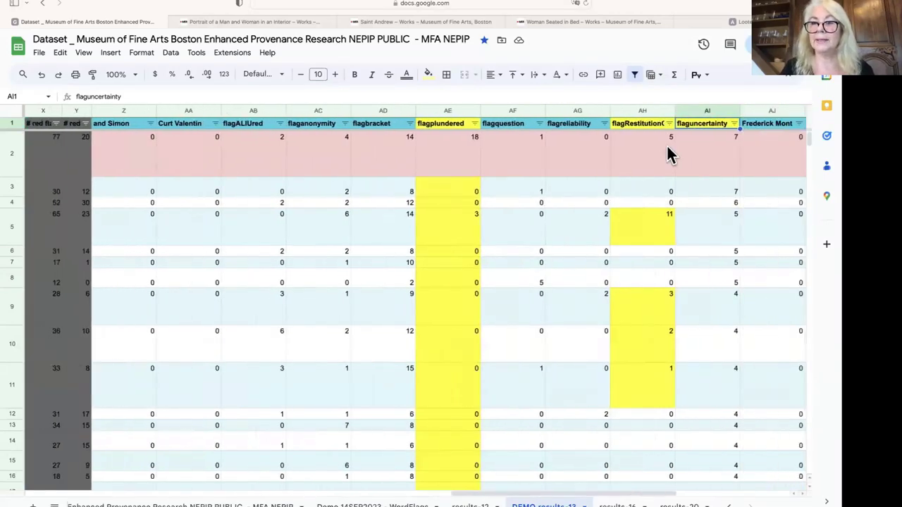
left_click(668, 123)
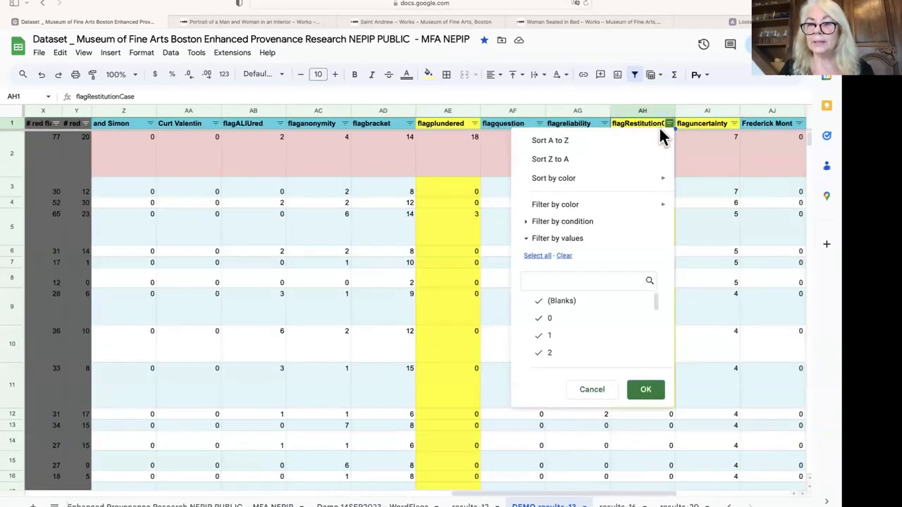
left_click(630, 160)
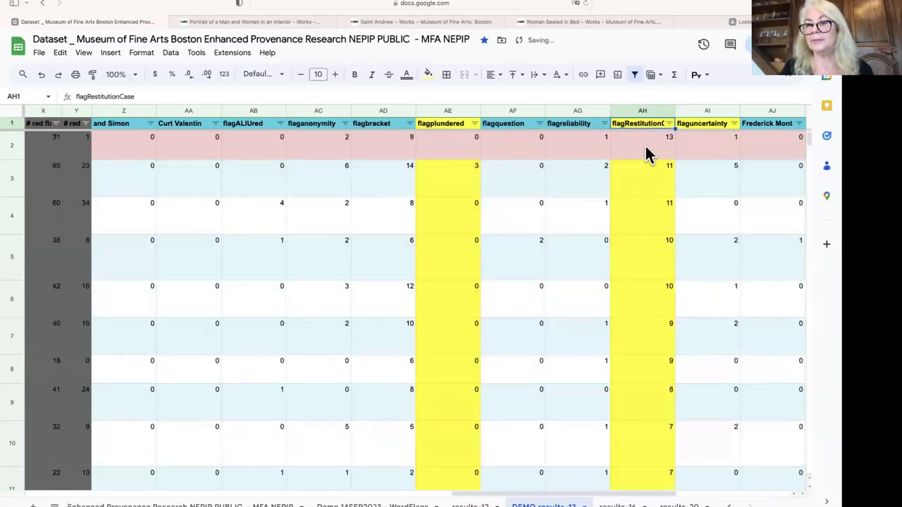
left_click(648, 144)
Step: Scroll back to the Title column to see Saint Andrew ranked first
scroll(648, 155, "right", 3)
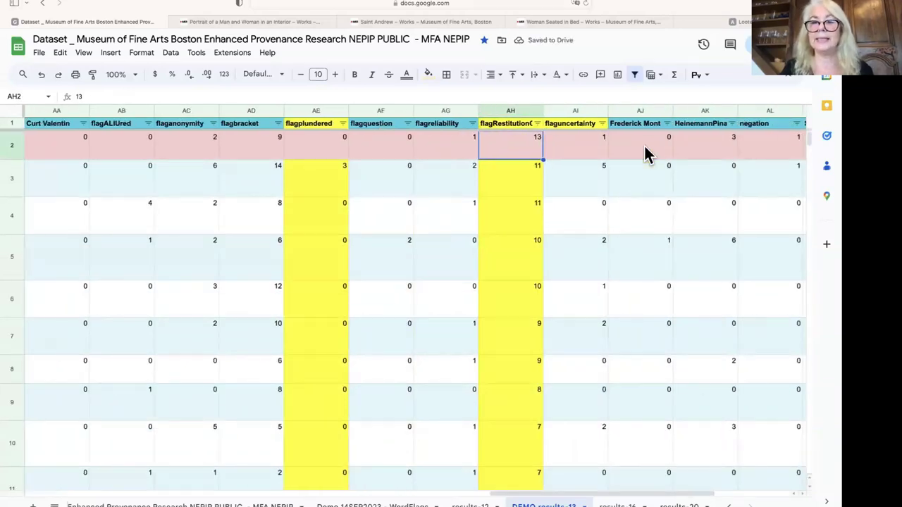
scroll(648, 154, "right", 3)
scroll(649, 151, "left", 4)
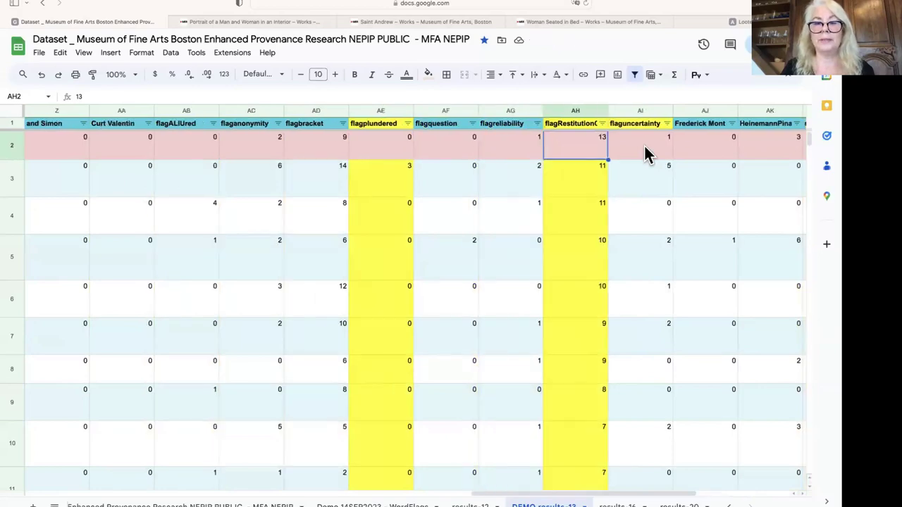
scroll(571, 162, "left", 2)
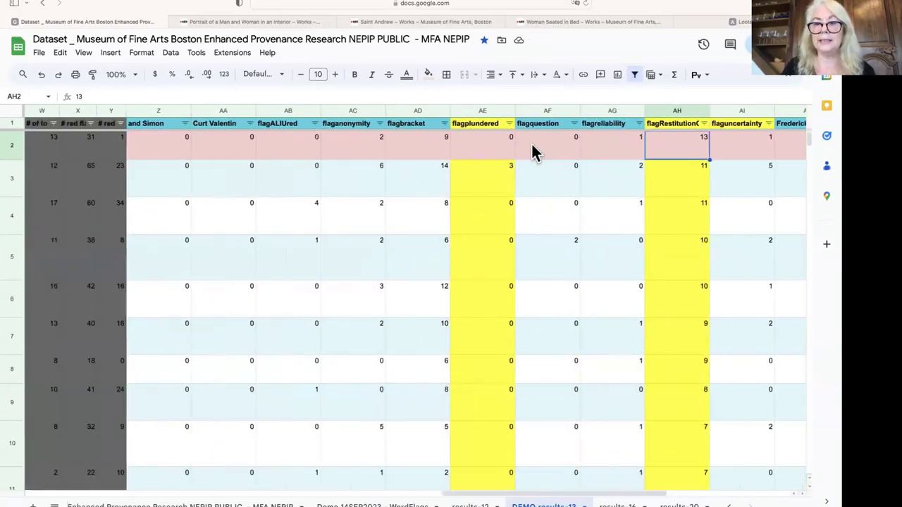
scroll(437, 151, "left", 3)
scroll(437, 149, "left", 10)
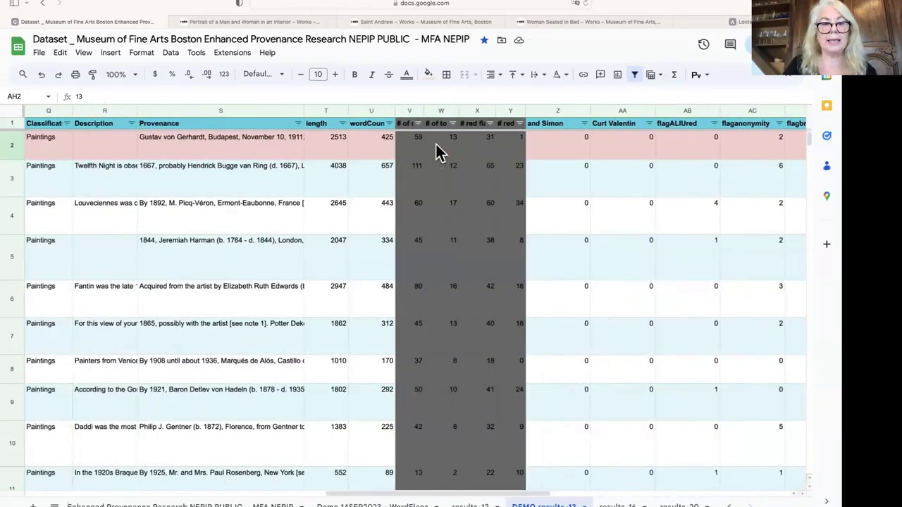
scroll(437, 149, "left", 6)
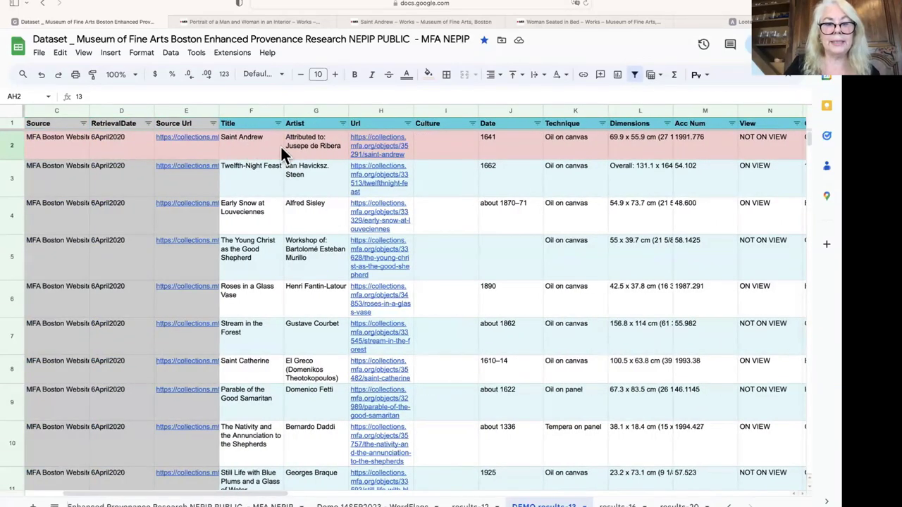
Step: Open the archived Saint Andrew page and highlight 'Possibly' and the Pinakos/Knoedler acquisition passage
left_click(411, 19)
scroll(707, 384, "down", 5)
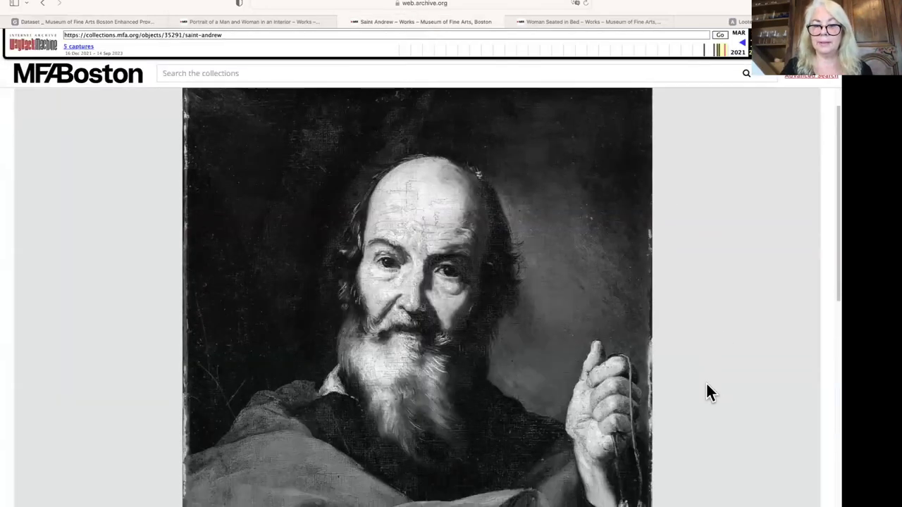
scroll(707, 384, "down", 7)
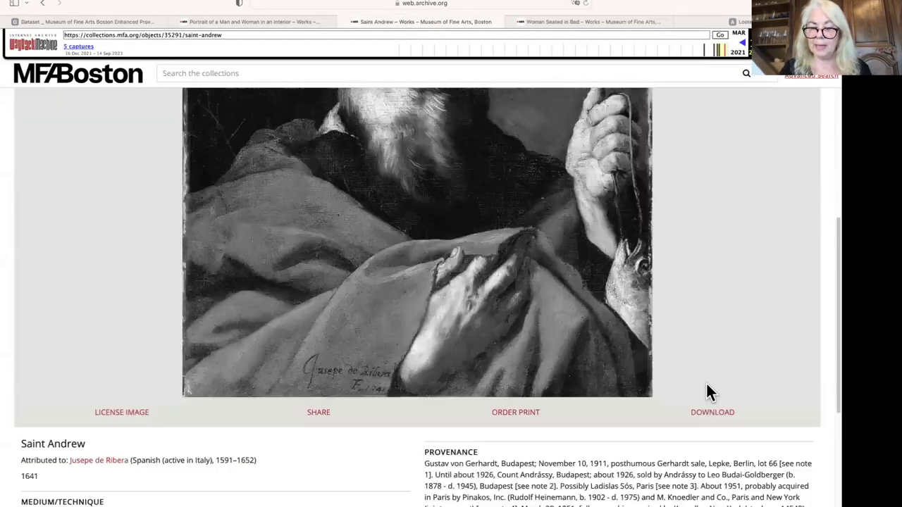
scroll(707, 385, "up", 1)
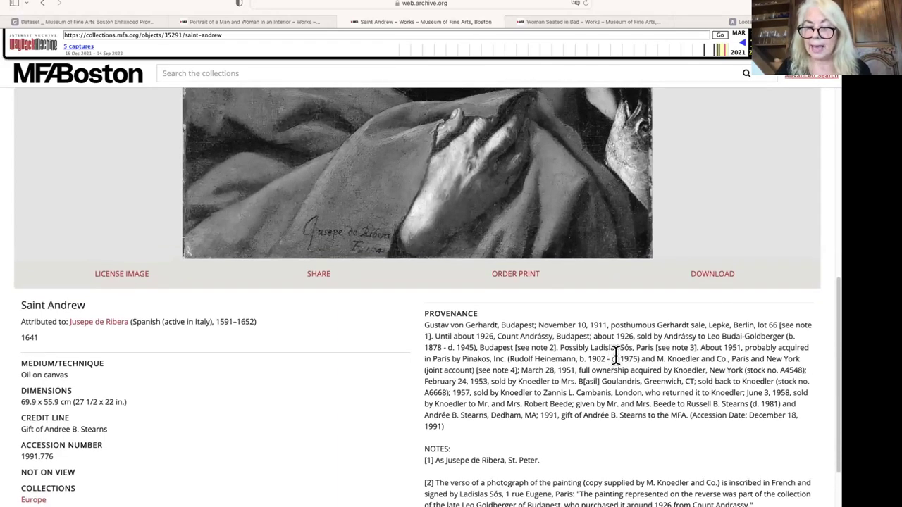
left_click_drag(589, 346, 558, 343)
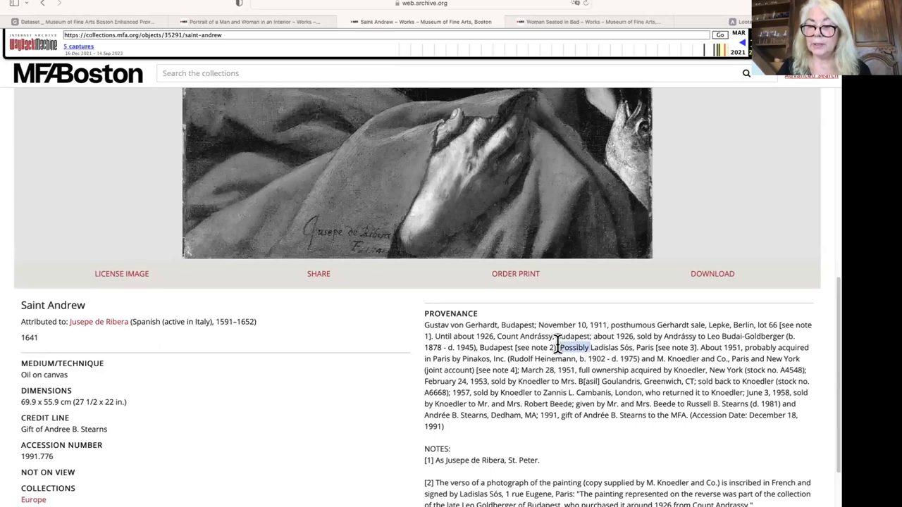
left_click(775, 355)
left_click_drag(759, 350, 744, 347)
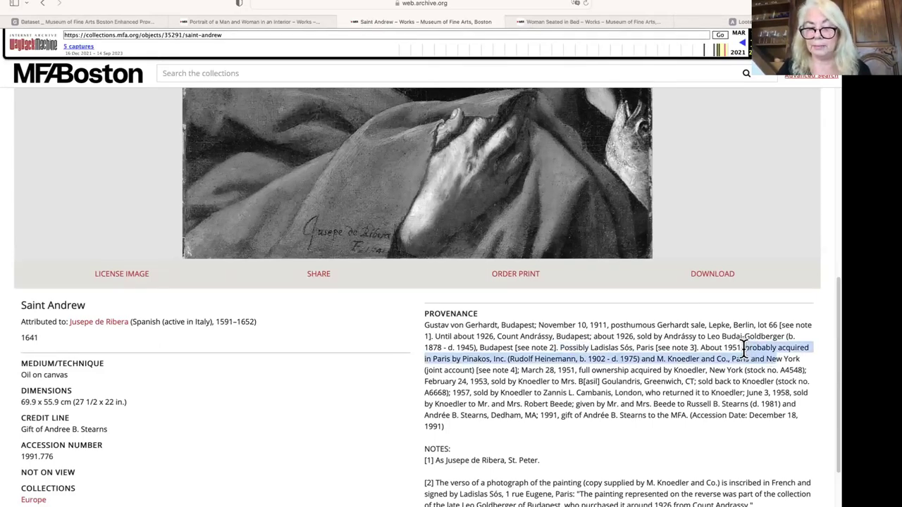
left_click(702, 374)
scroll(702, 374, "down", 2)
scroll(699, 375, "up", 2)
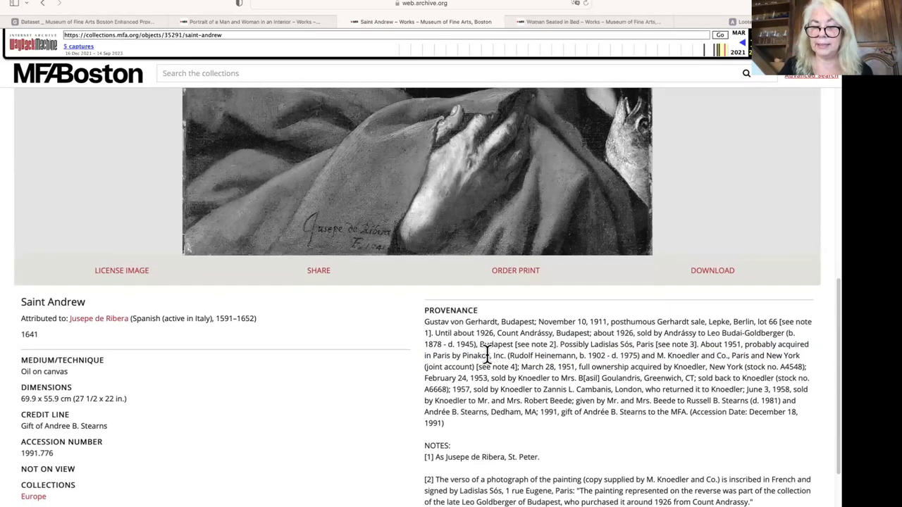
Step: Highlight the dealer's name and the 1944 owner's name in the provenance notes
left_click_drag(556, 356, 519, 356)
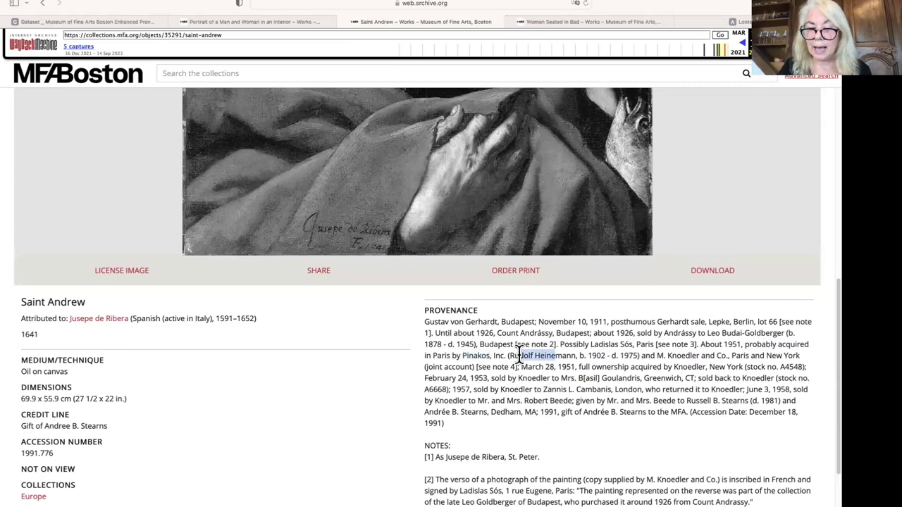
scroll(665, 387, "down", 2)
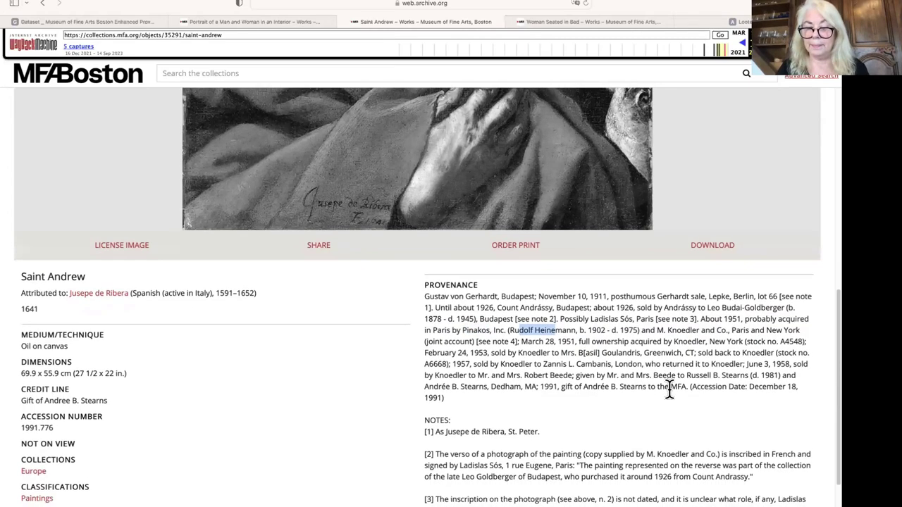
scroll(660, 393, "down", 5)
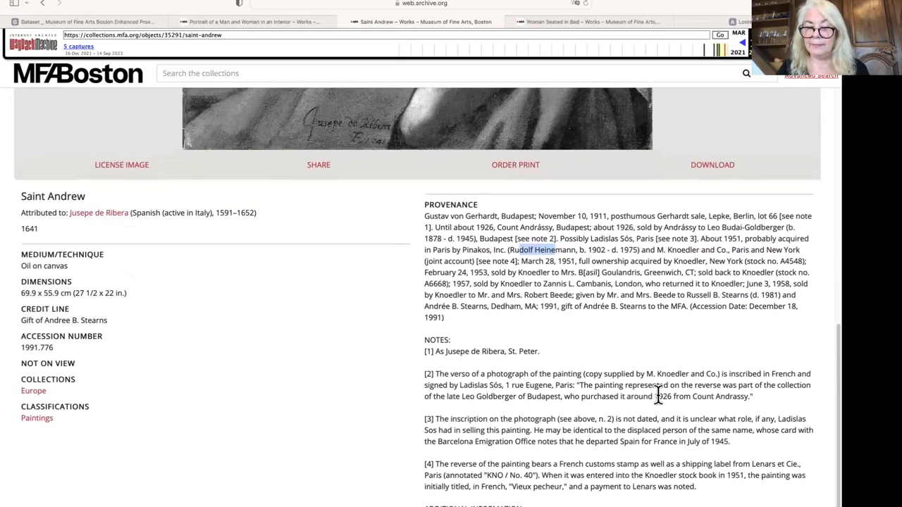
scroll(657, 393, "down", 1)
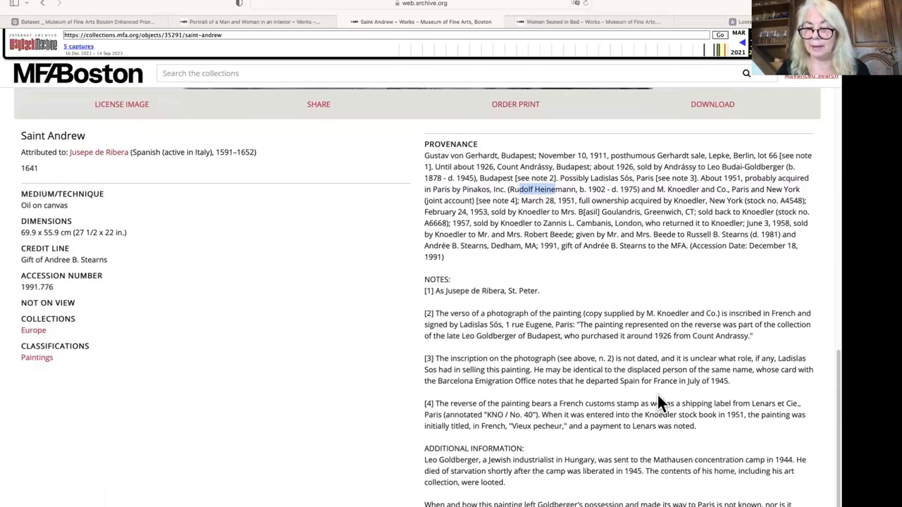
scroll(634, 433, "down", 1)
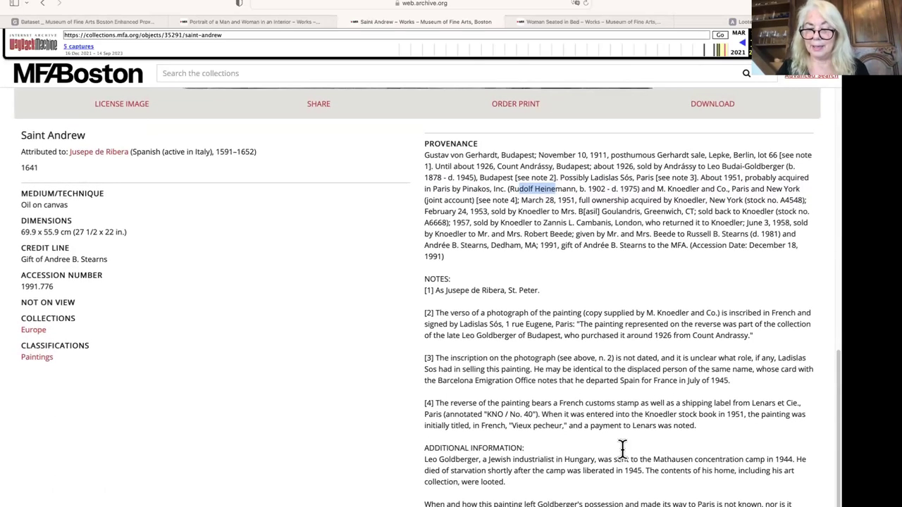
left_click_drag(480, 460, 427, 461)
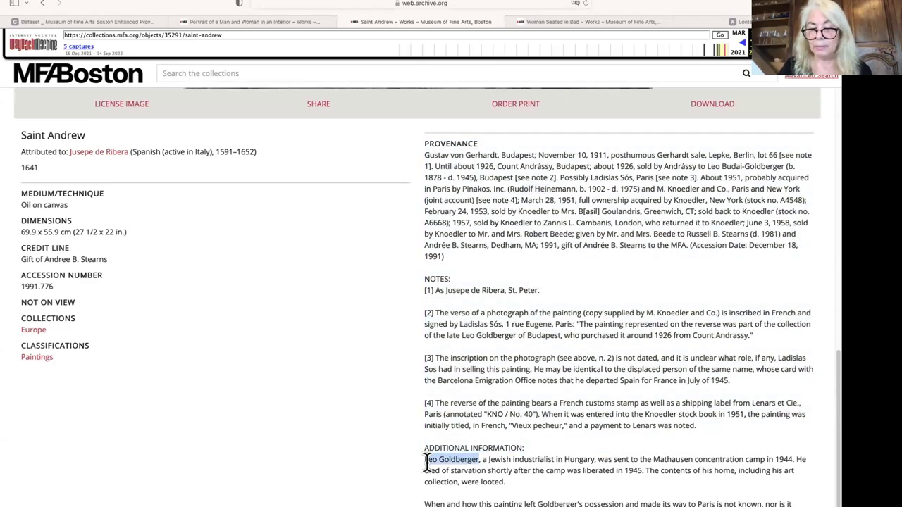
left_click(516, 471)
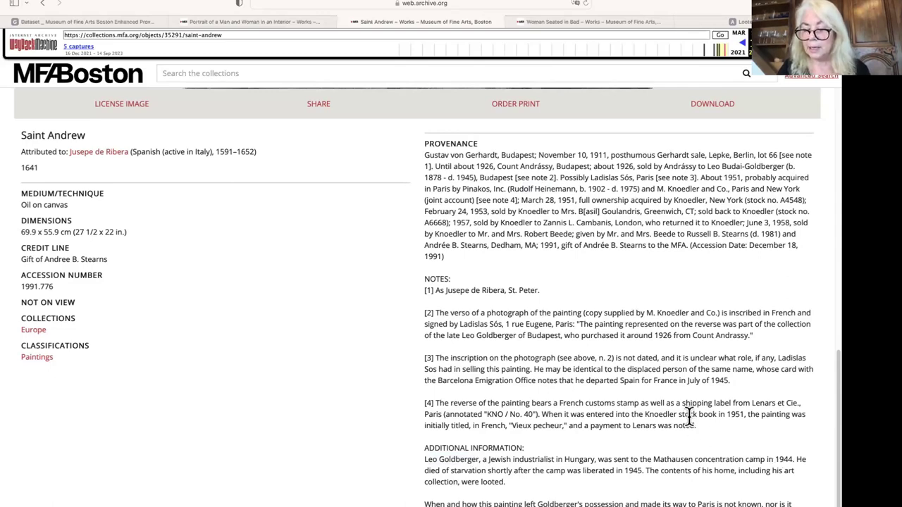
scroll(587, 495, "down", 1)
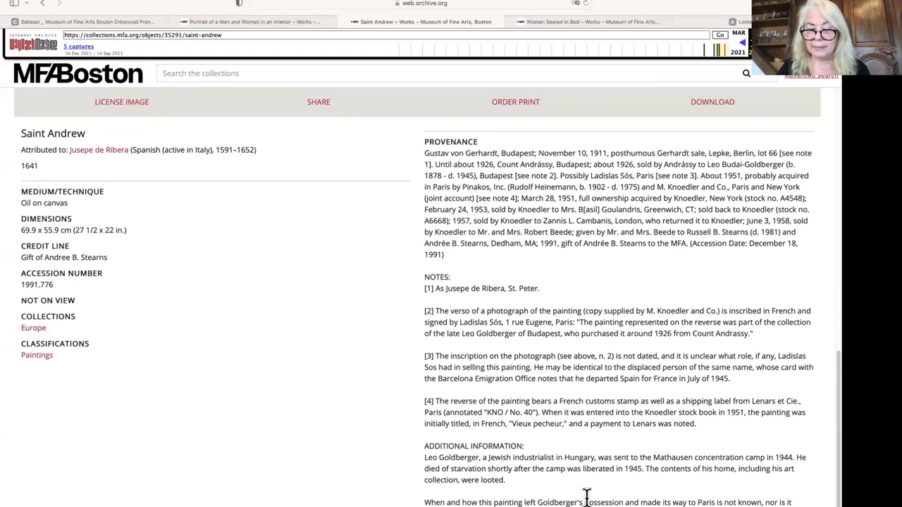
scroll(587, 498, "up", 1)
scroll(588, 500, "up", 1)
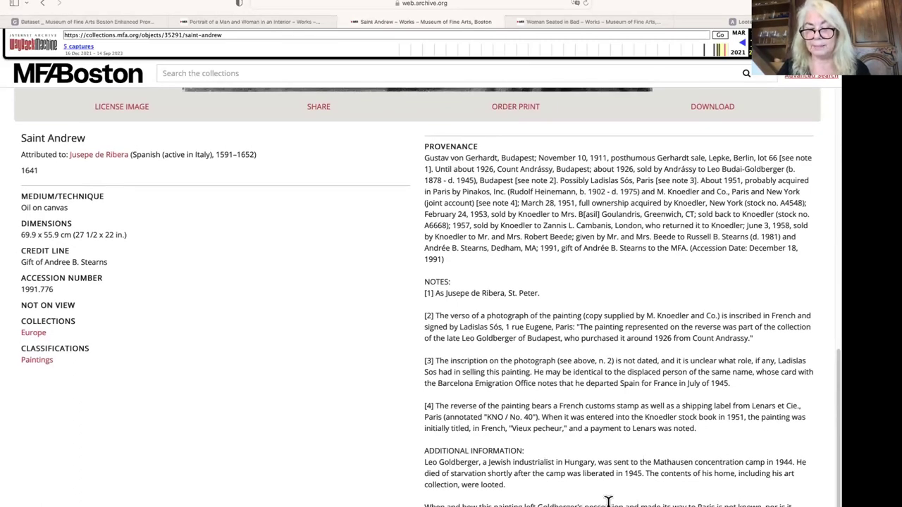
Step: Sort the provenance dataset by the flagplundered column (AE) from highest to lowest
left_click(138, 22)
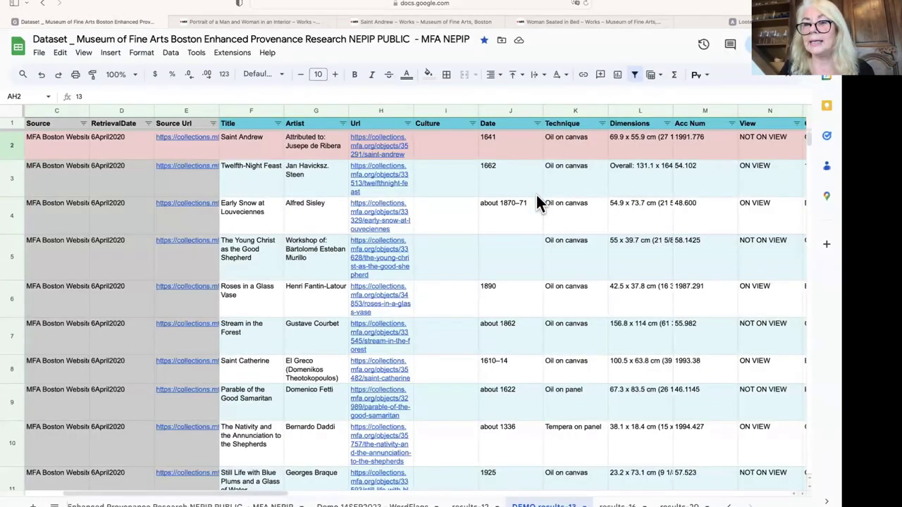
scroll(537, 198, "right", 10)
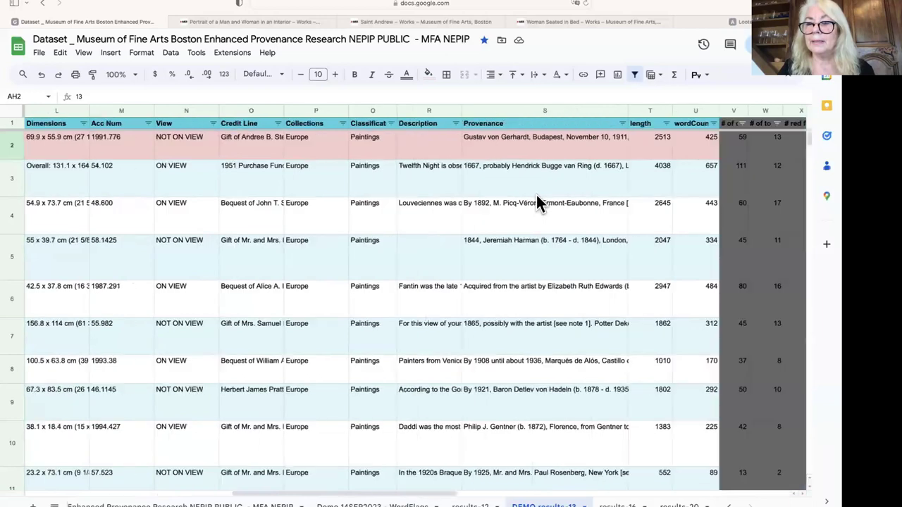
scroll(537, 198, "right", 10)
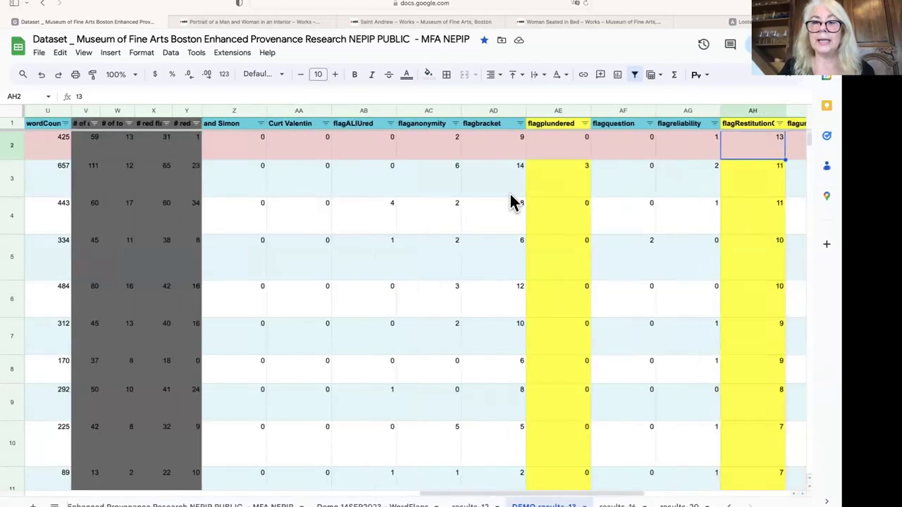
scroll(513, 202, "right", 5)
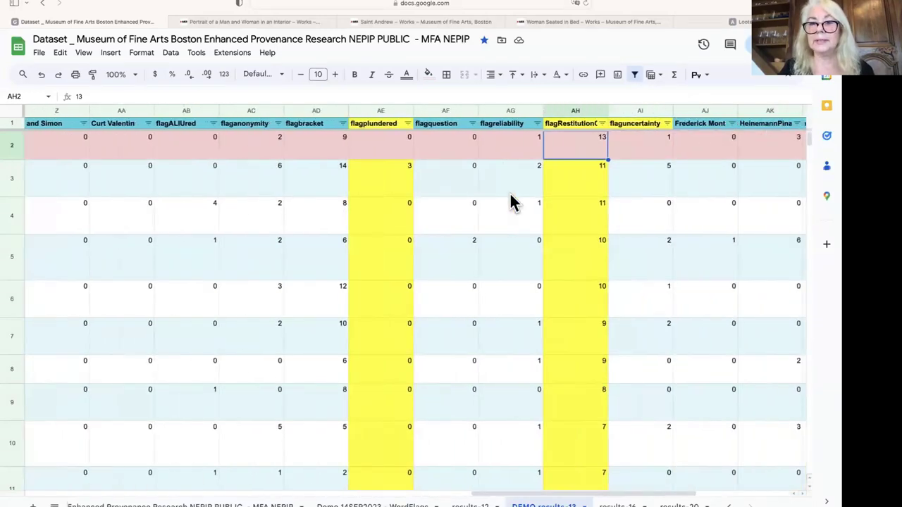
left_click(407, 124)
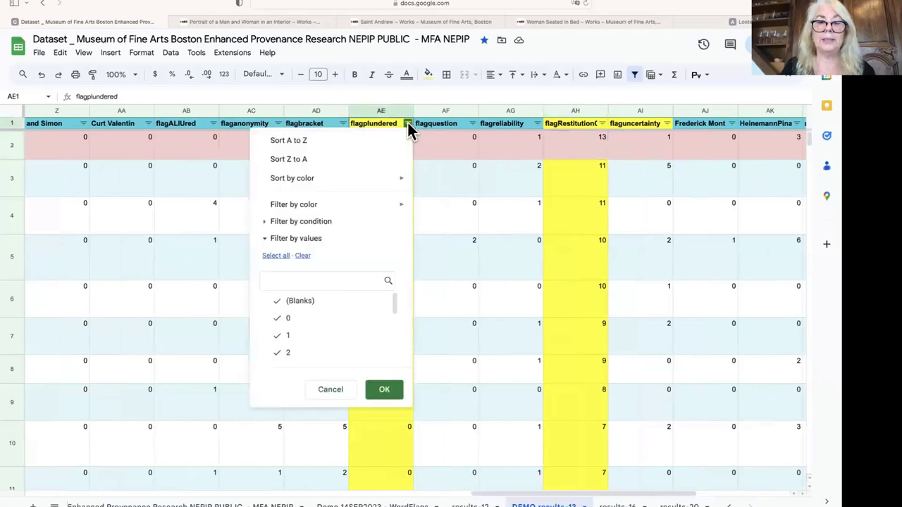
left_click(371, 154)
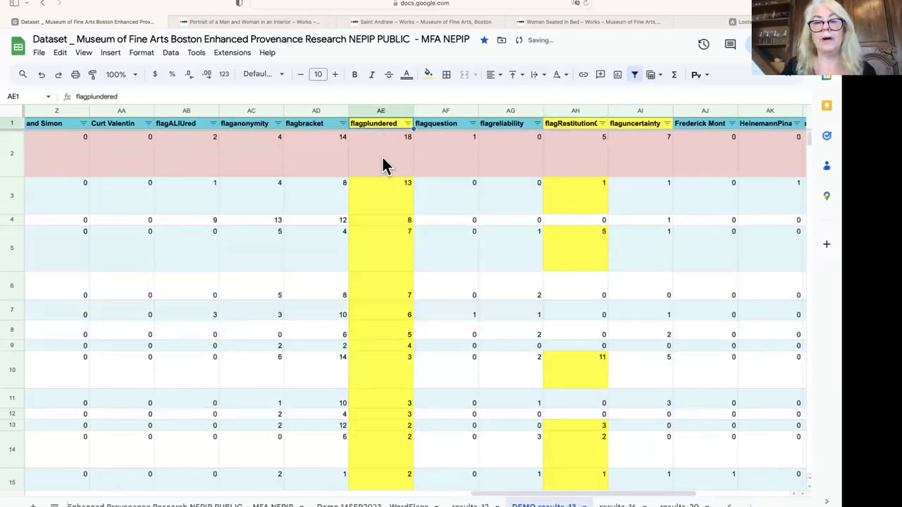
Step: Check that the top painting scores 18 flagplundered and review the second painting's count
left_click(384, 167)
scroll(384, 167, "left", 10)
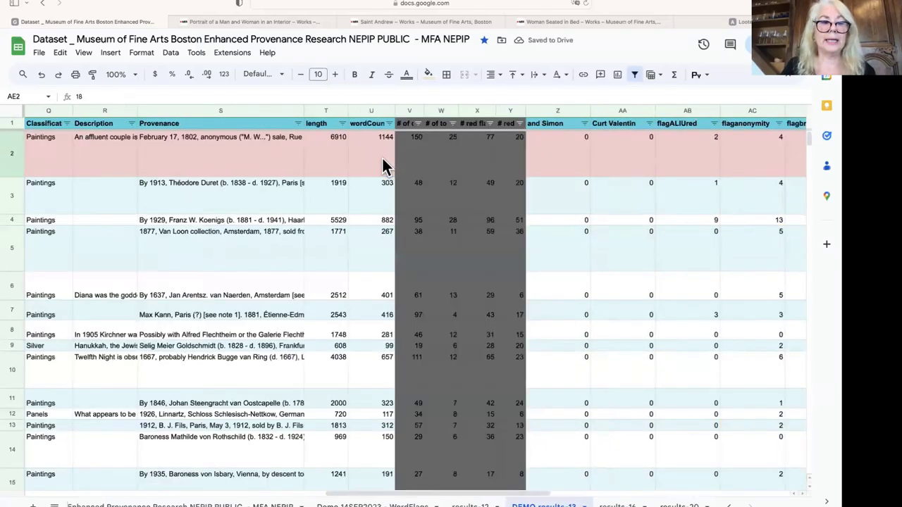
scroll(384, 167, "right", 8)
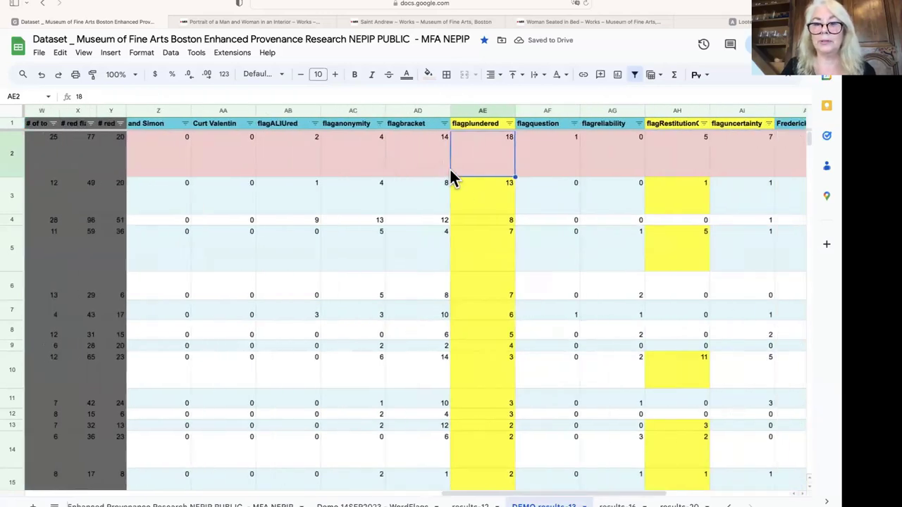
left_click(467, 197)
scroll(401, 203, "left", 8)
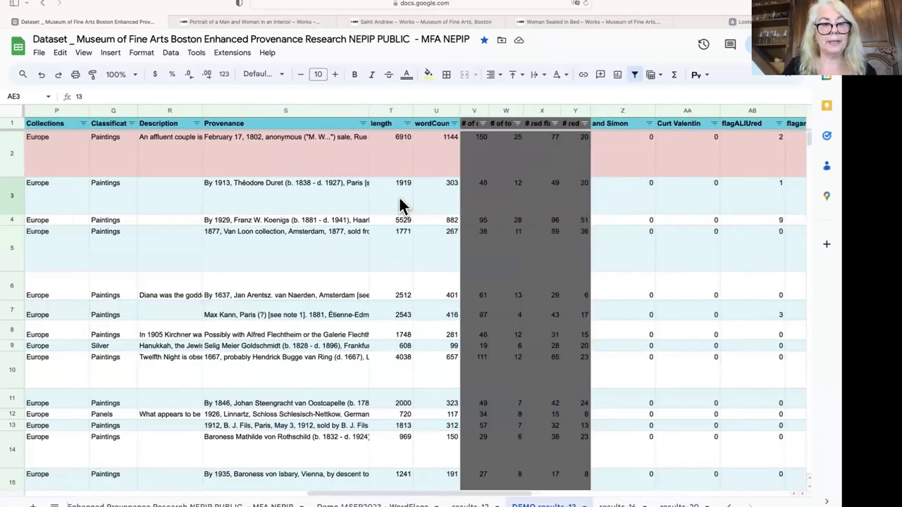
scroll(399, 203, "left", 10)
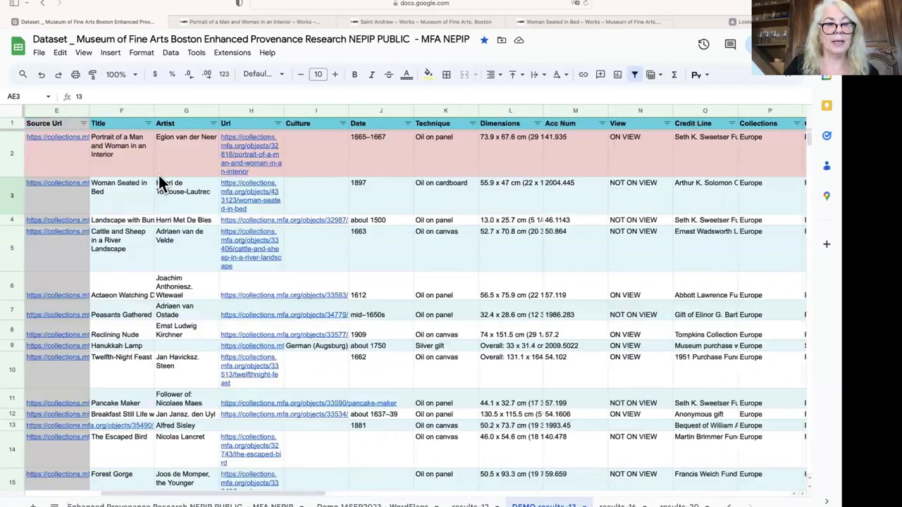
Step: Highlight the Woman Seated in Bed provenance passage on the Finance Ministry's 1941 Nazi confiscation
left_click(570, 21)
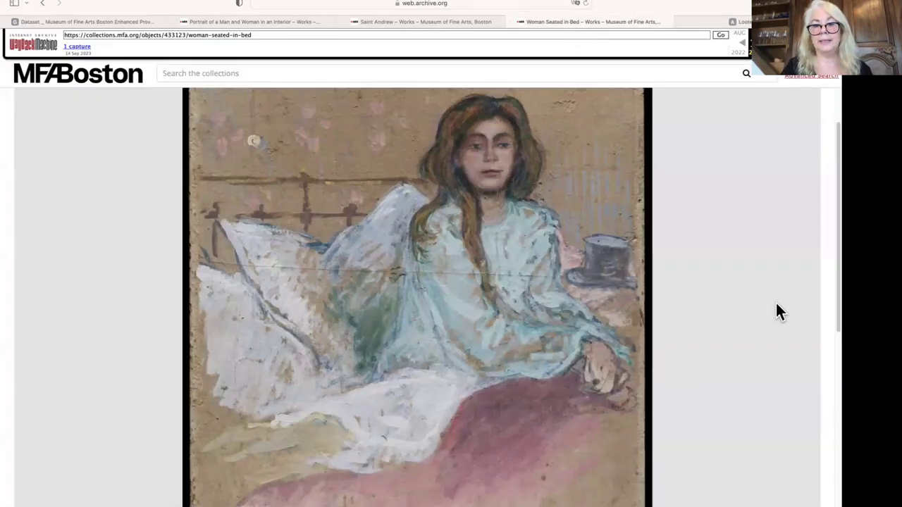
scroll(762, 397, "down", 10)
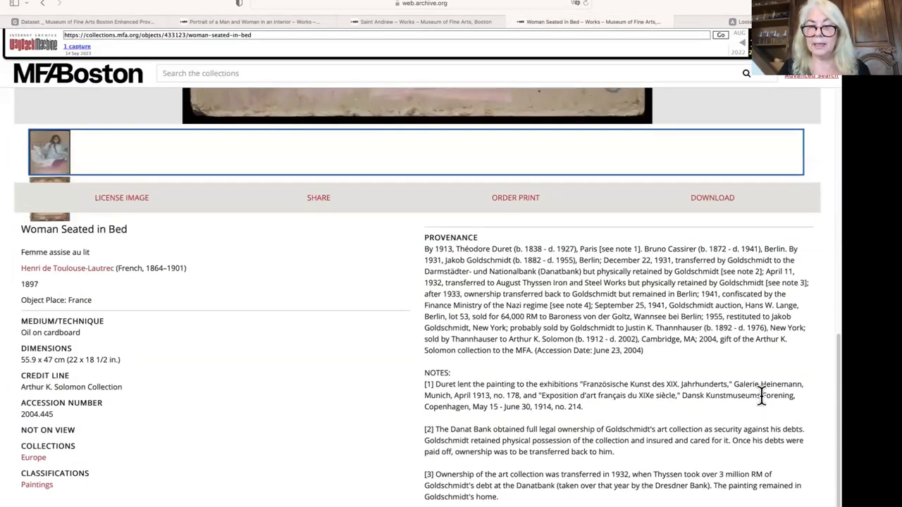
scroll(761, 397, "up", 1)
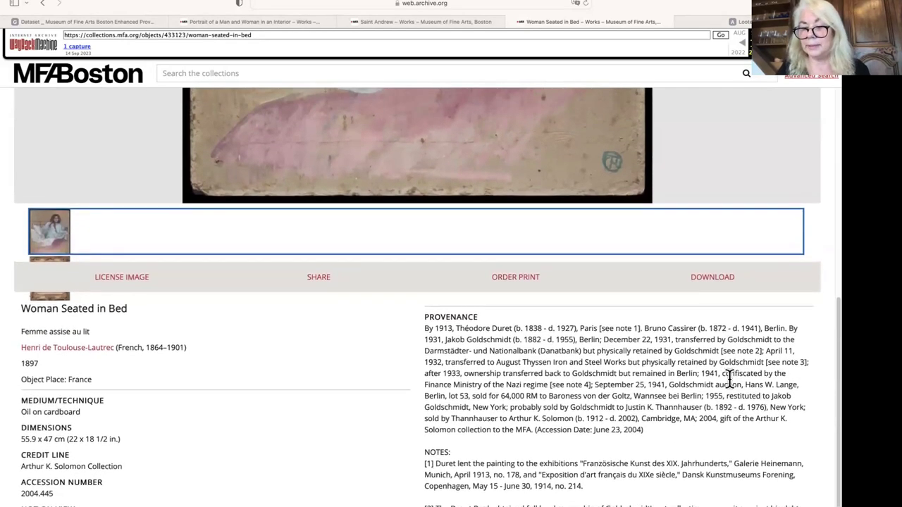
left_click_drag(720, 375, 765, 379)
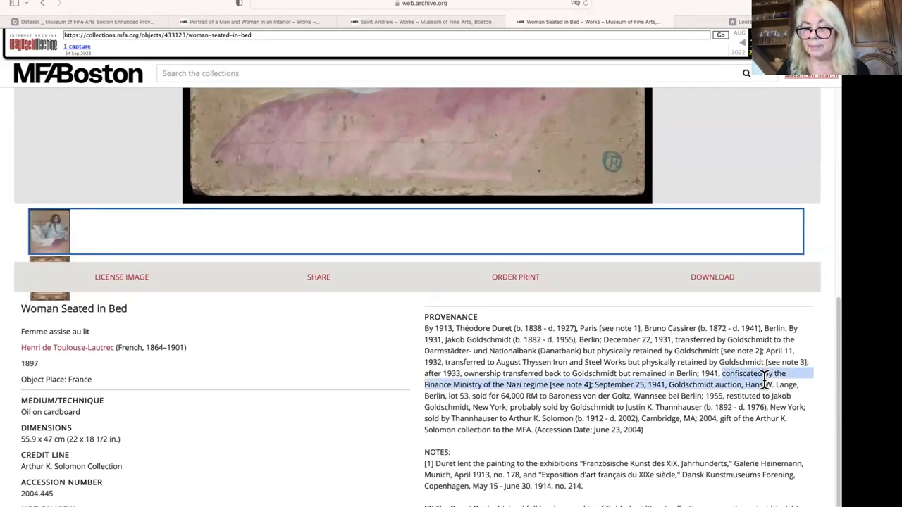
scroll(765, 379, "up", 1)
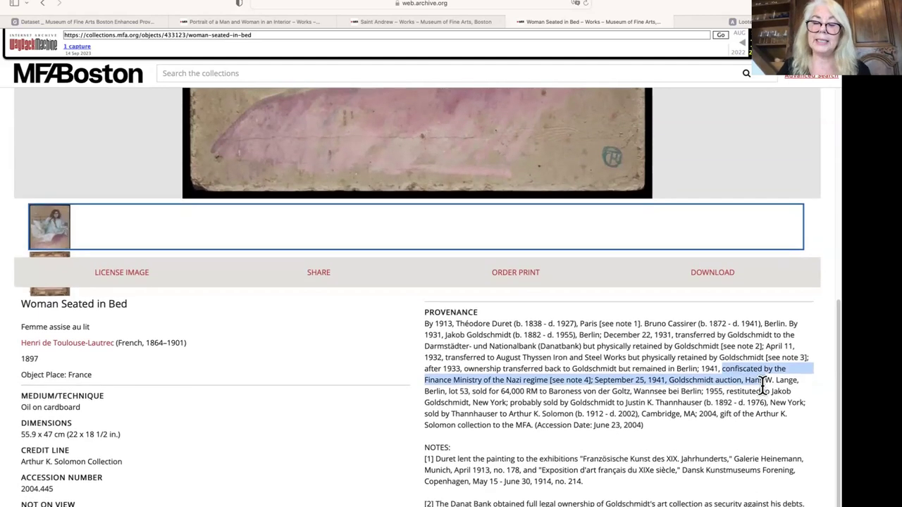
scroll(762, 393, "down", 3)
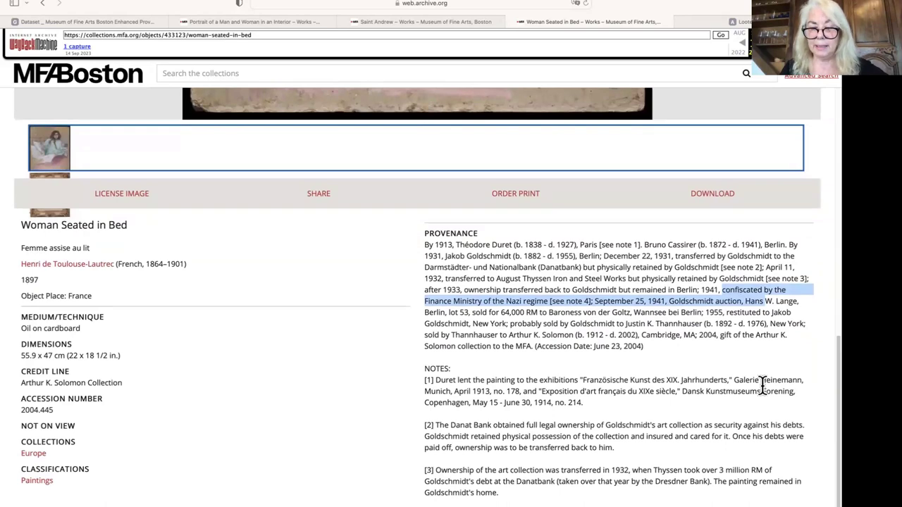
scroll(762, 385, "up", 5)
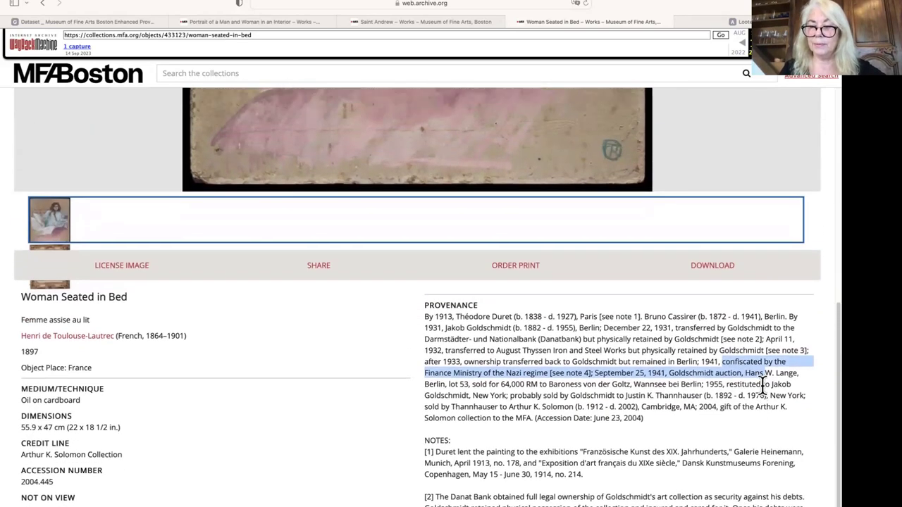
scroll(762, 385, "up", 10)
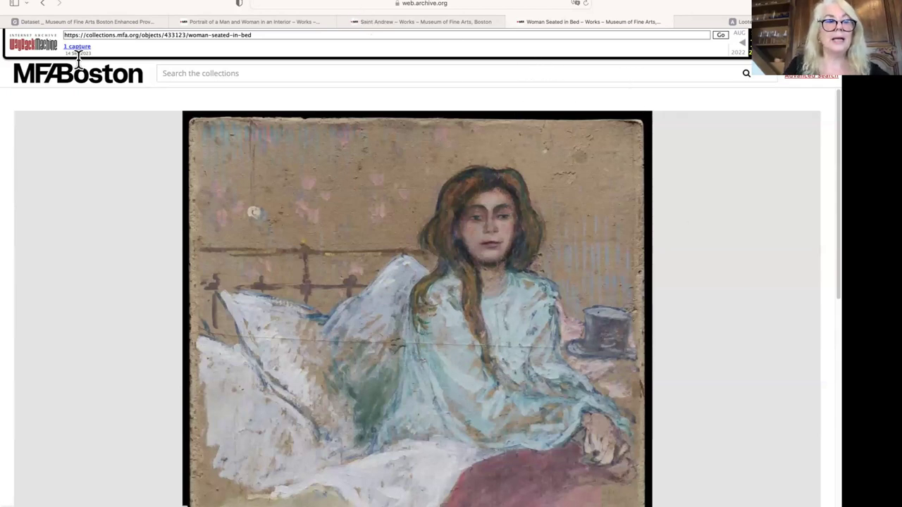
Step: Sort the rows by UNCERTAINTY_index (column AO) from highest to lowest
left_click(99, 21)
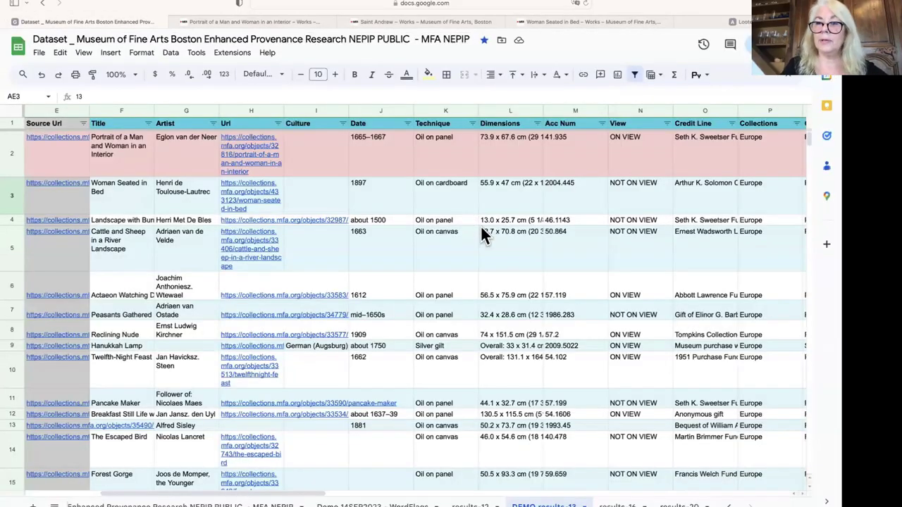
scroll(481, 225, "right", 10)
scroll(480, 232, "right", 10)
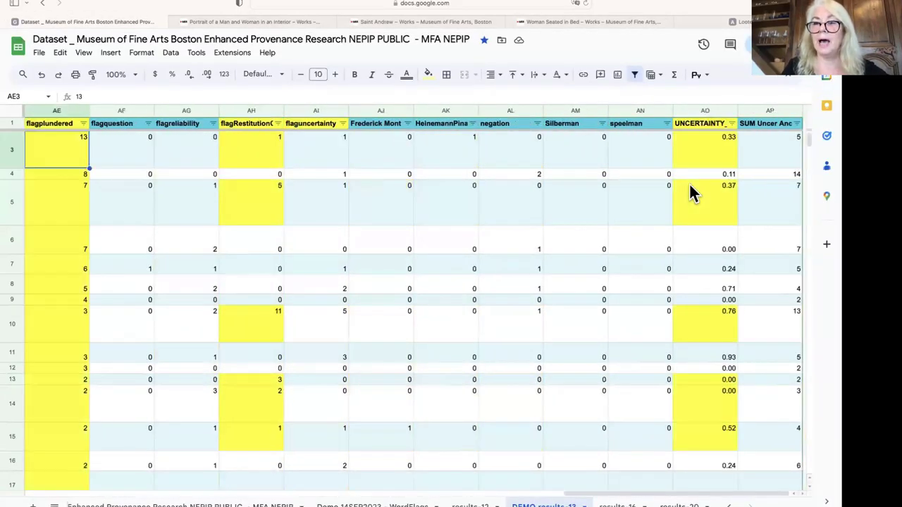
left_click(733, 123)
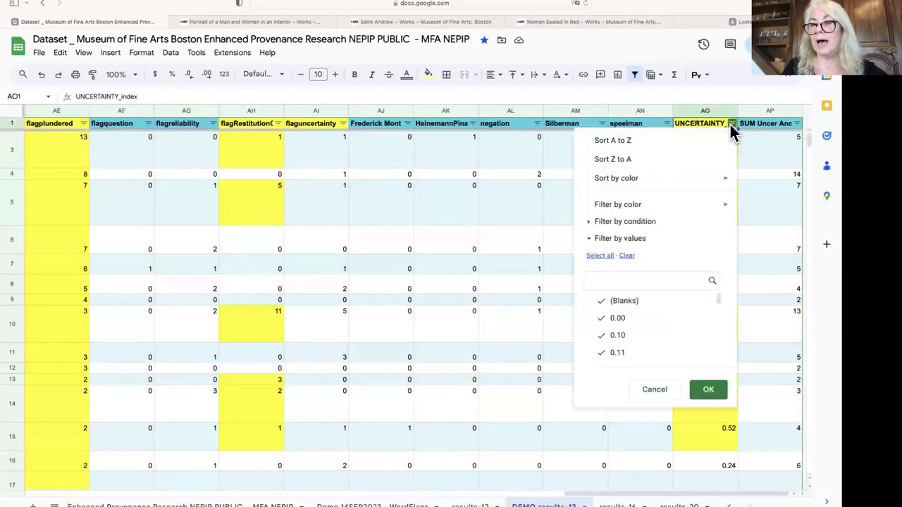
left_click(683, 163)
scroll(686, 183, "down", 1)
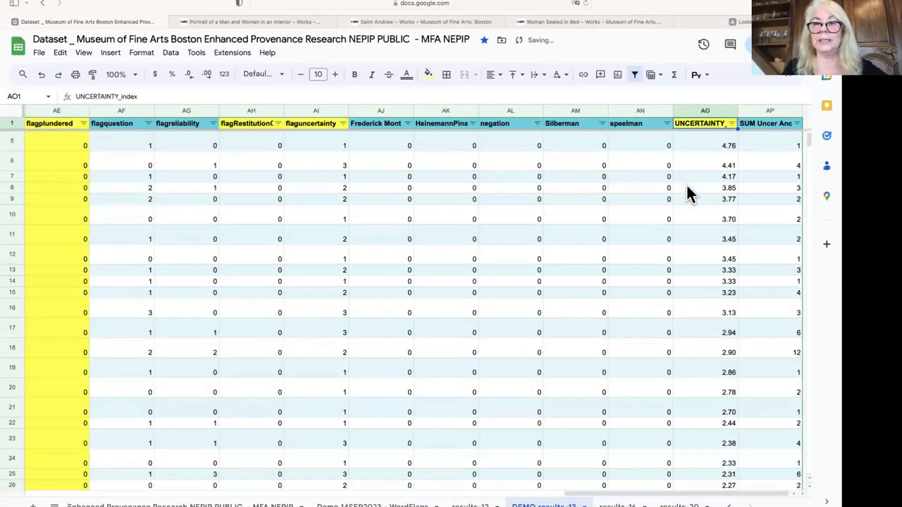
left_click(407, 123)
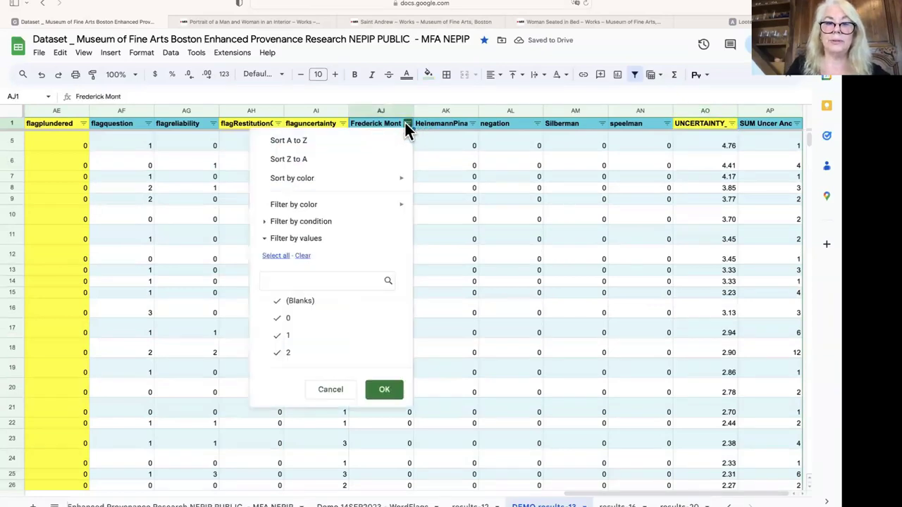
left_click(323, 301)
left_click(322, 318)
left_click(384, 394)
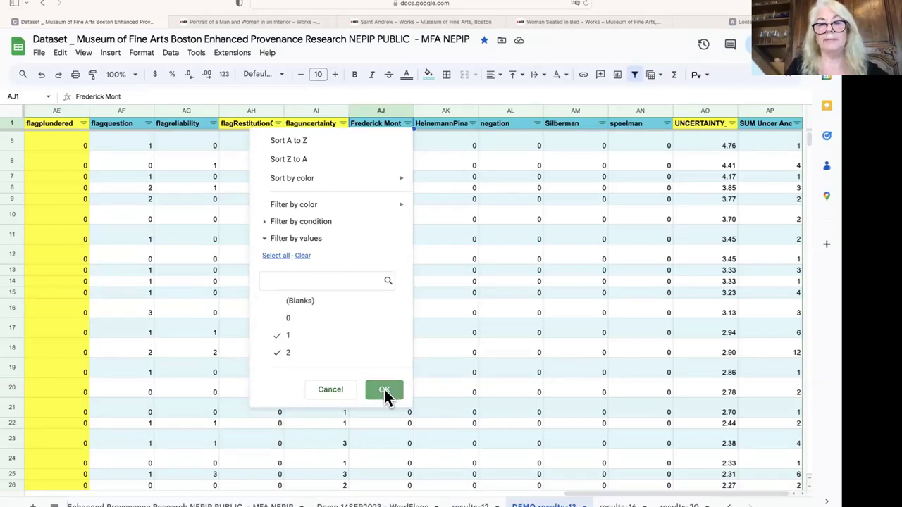
Step: Browse the filtered Frederick Mont paintings and open the context menu on Forest Gorge's artist cell G184
scroll(408, 192, "down", 1)
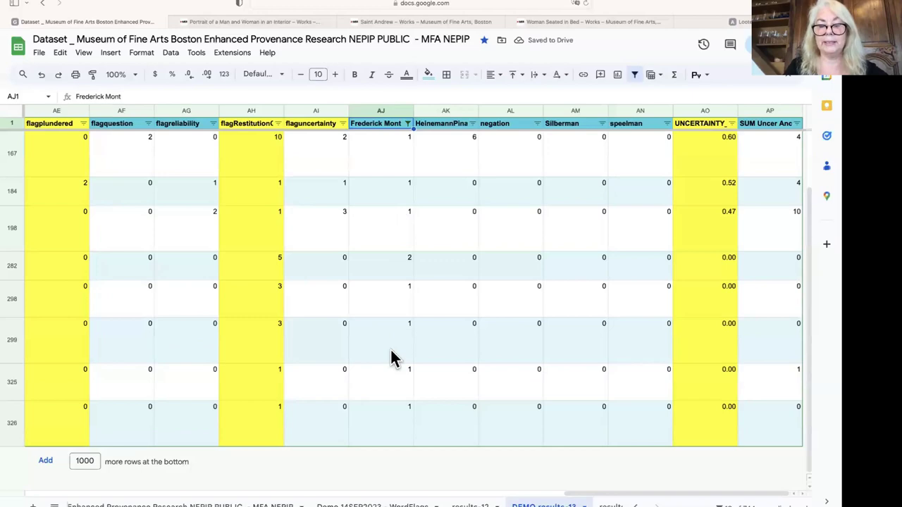
scroll(393, 358, "left", 10)
scroll(392, 358, "up", 1)
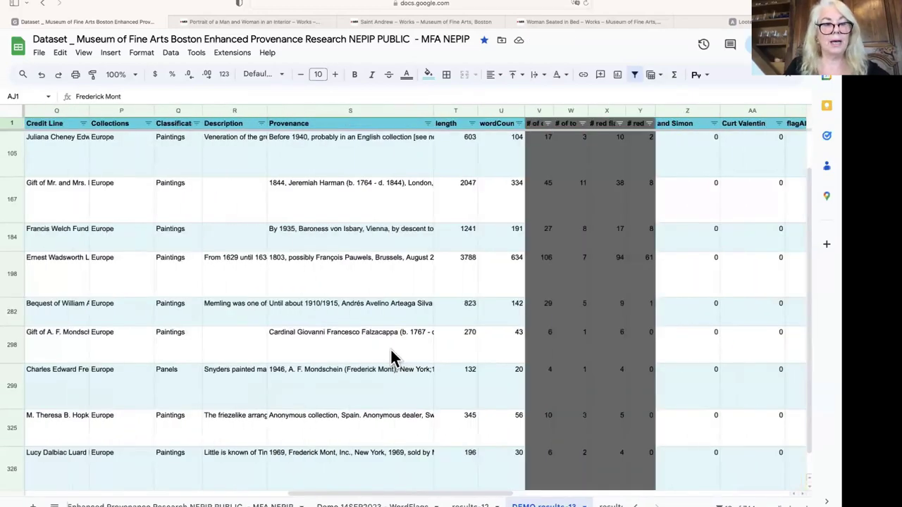
scroll(392, 358, "left", 5)
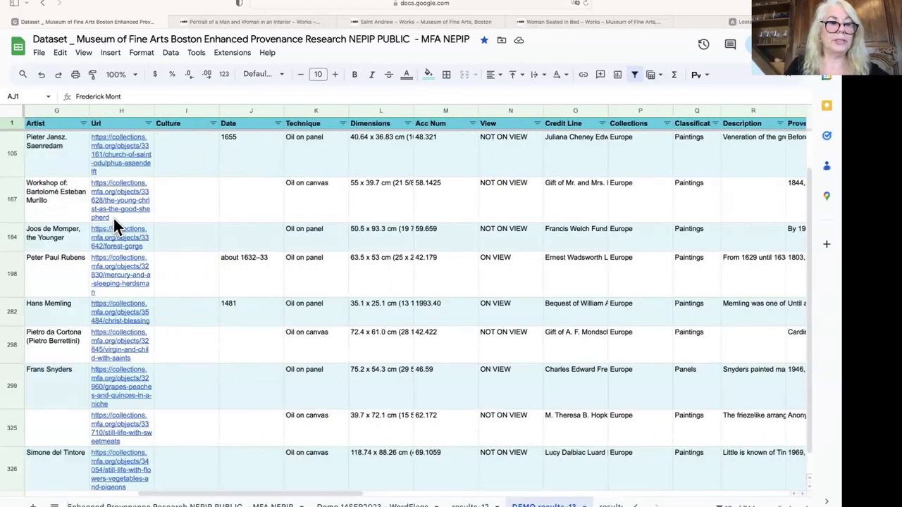
scroll(113, 227, "left", 2)
scroll(185, 304, "down", 1)
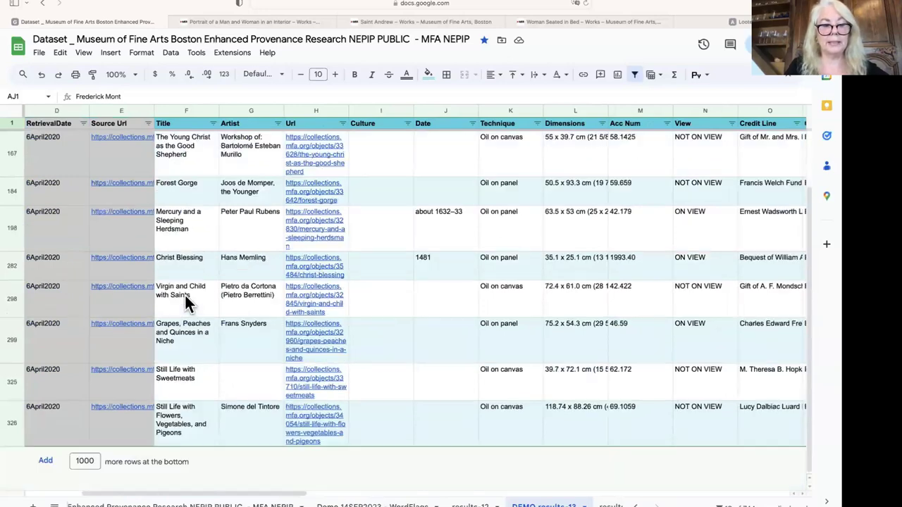
scroll(185, 294, "up", 2)
scroll(184, 294, "down", 2)
scroll(185, 294, "up", 2)
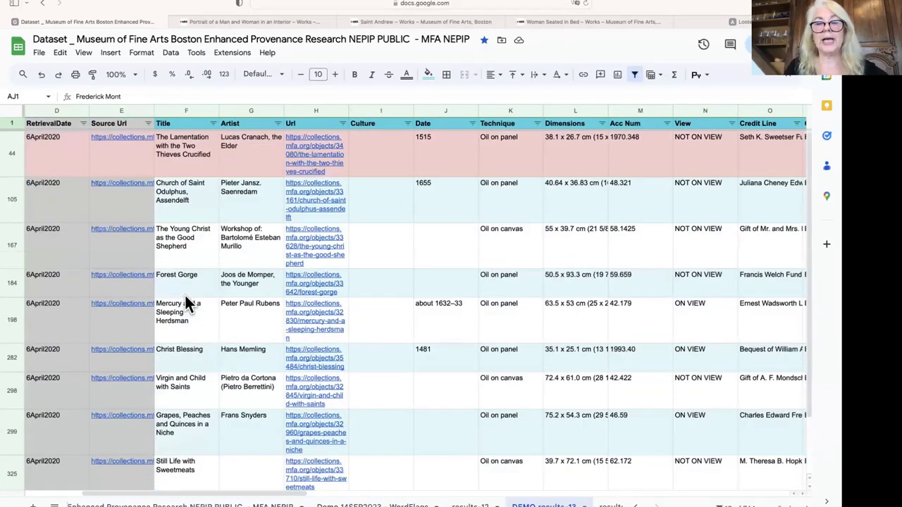
right_click(268, 292)
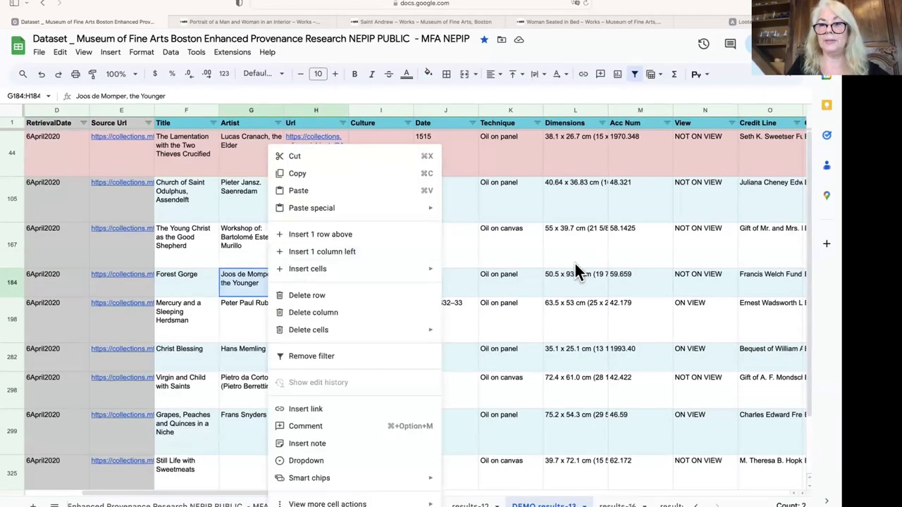